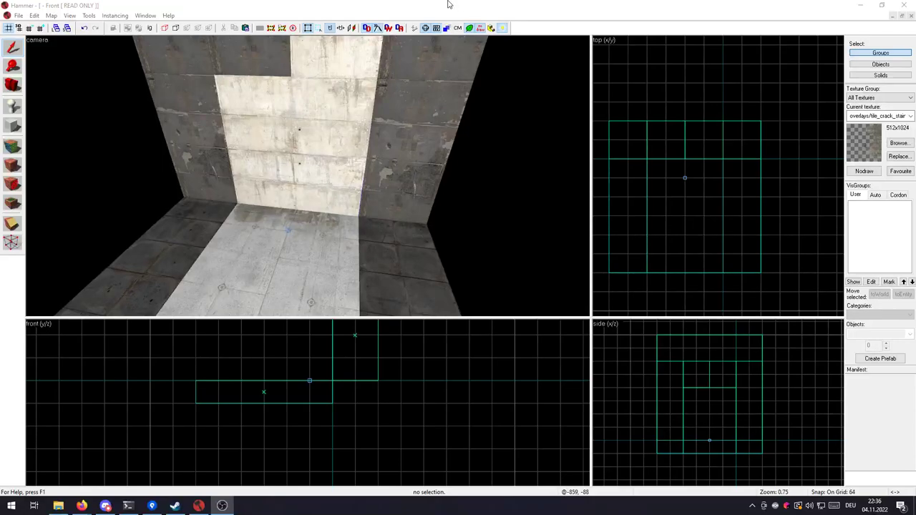
Paste the tile_crack_stain overlay on the white wall, rotate it sideways and align it with the upper edge of the lower white section.
click(448, 4)
key(w)
key(ctrl+v)
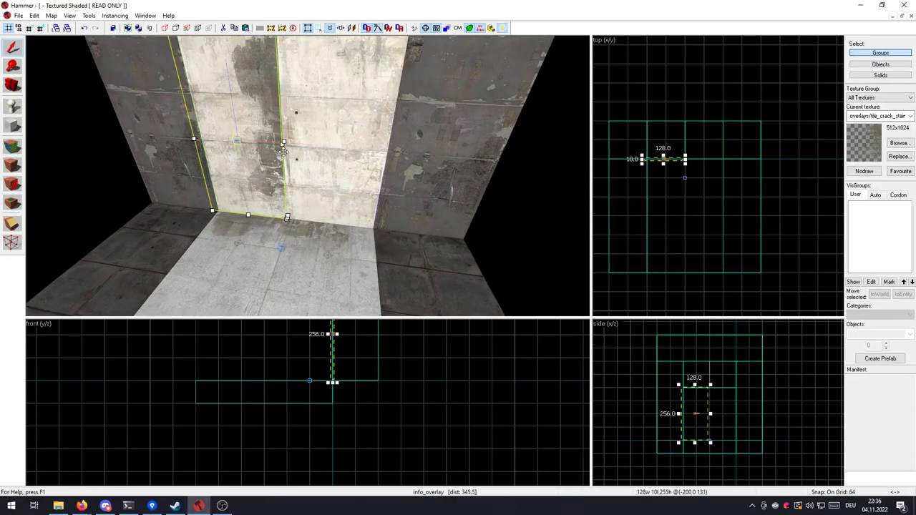
key(z)
key(w)
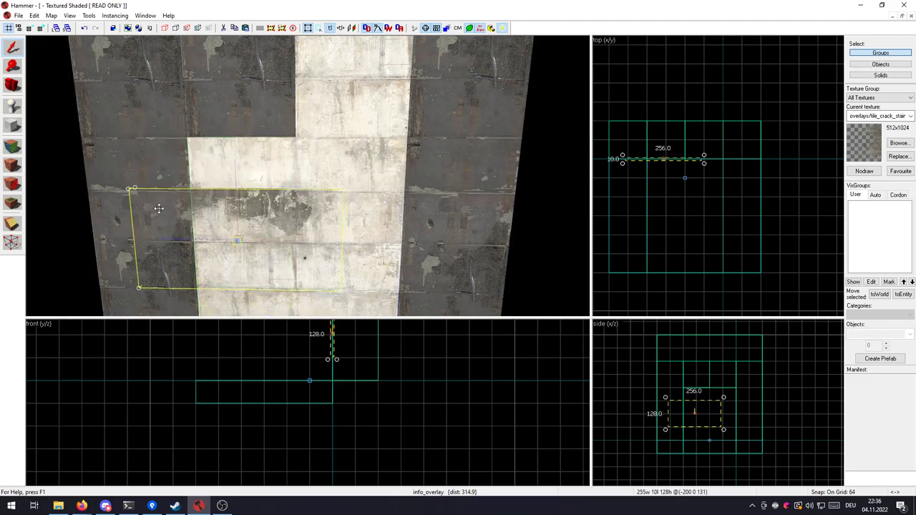
click(259, 168)
click(247, 236)
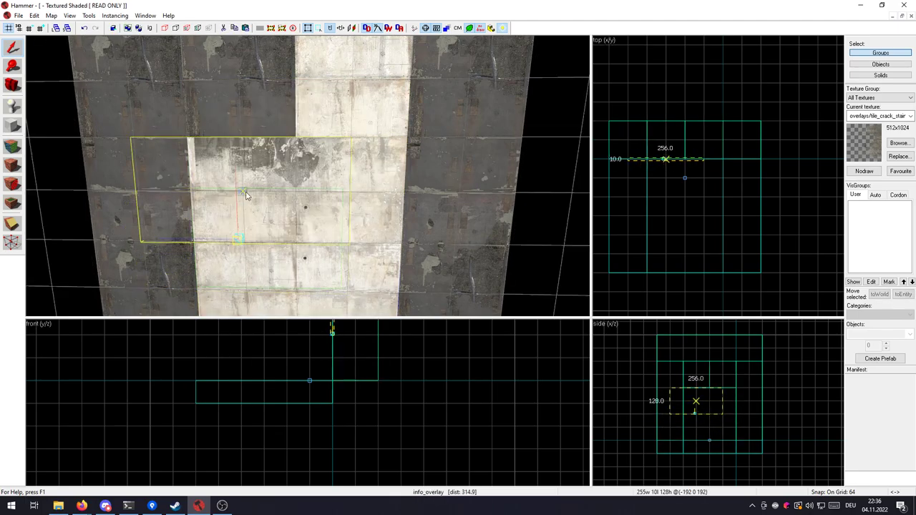
key(Escape)
key(z)
key(s)
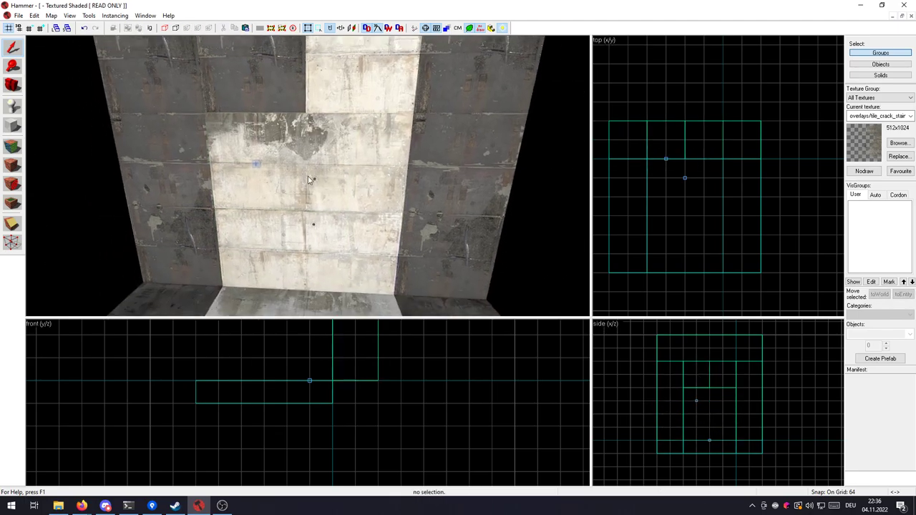
Delete the crack-stain overlays from the white wall and the floor.
key(z)
click(262, 169)
key(Delete)
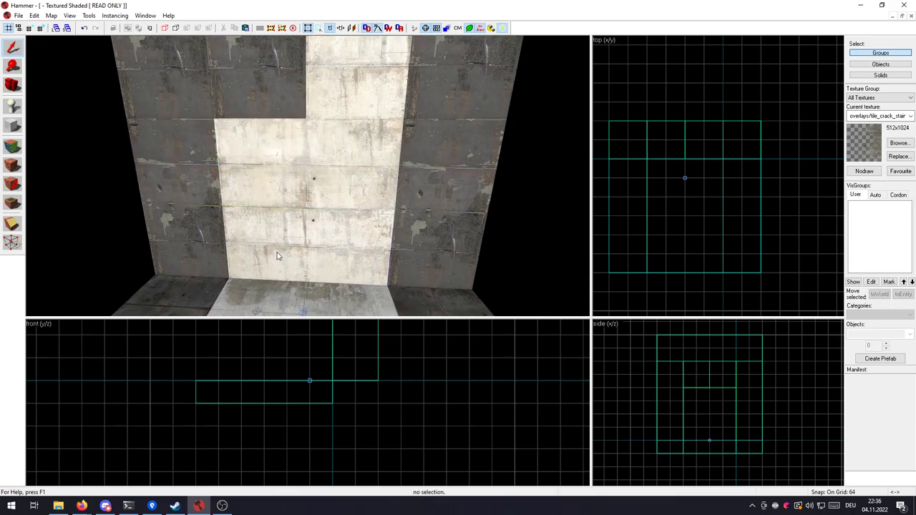
click(304, 313)
key(Delete)
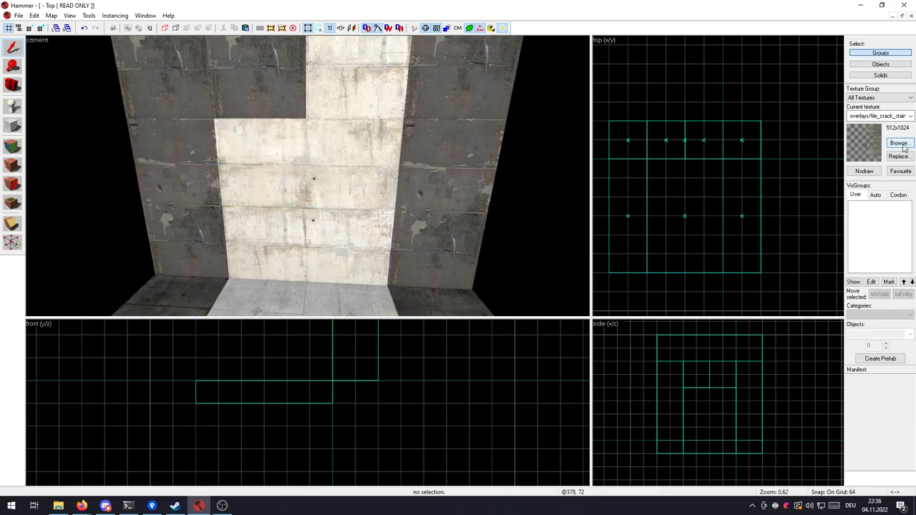
click(899, 145)
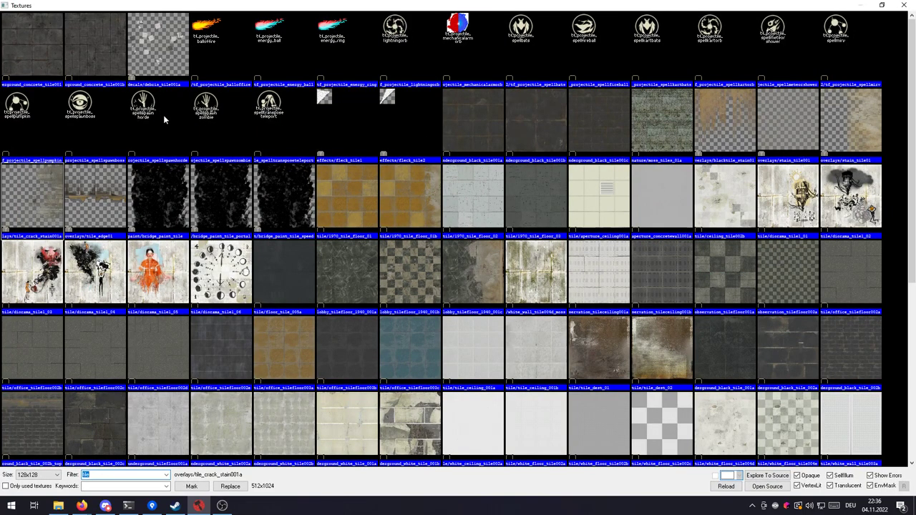
click(905, 5)
key(z)
key(s)
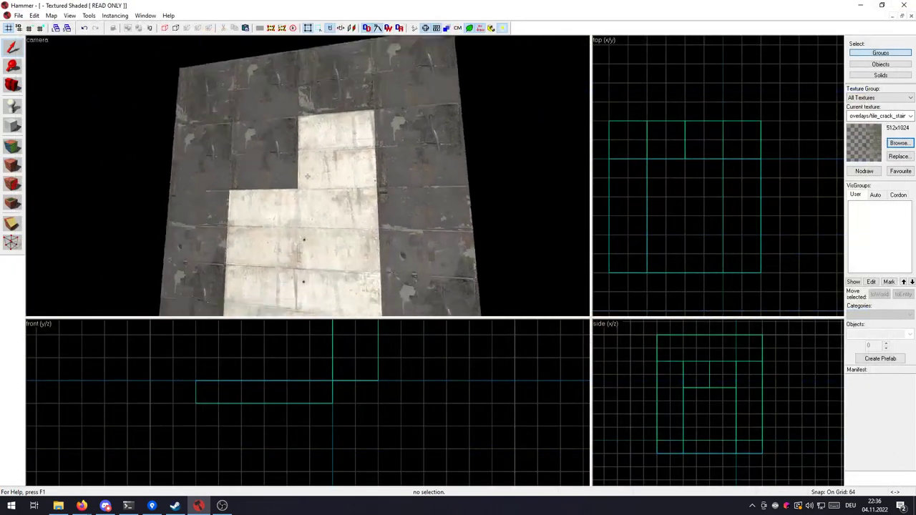
key(s)
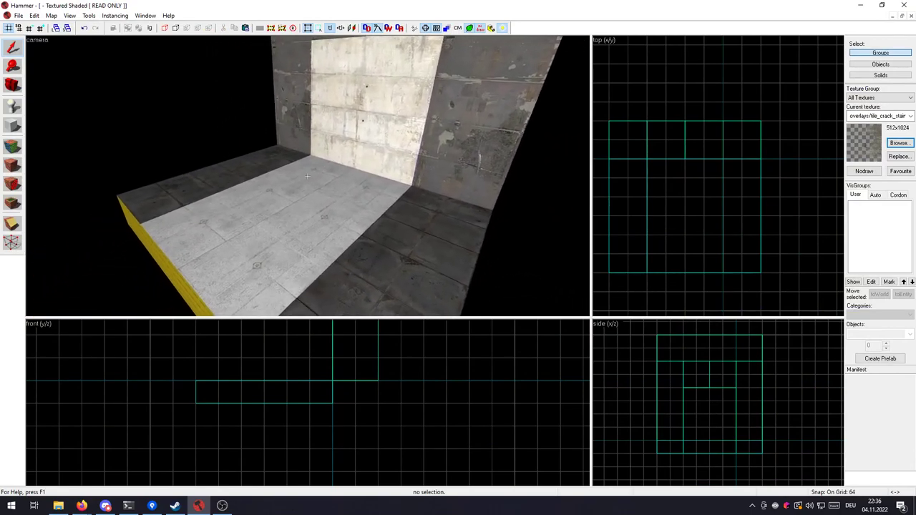
key(a)
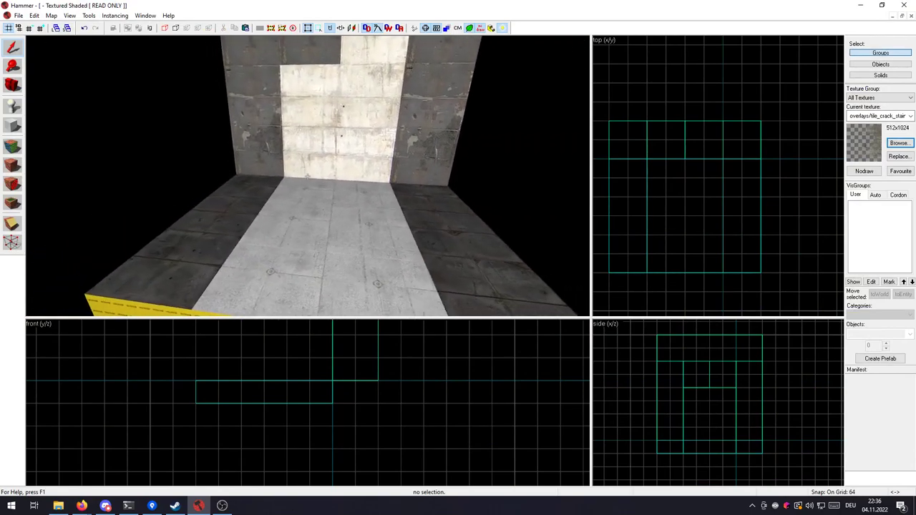
Enlarge the camera viewport downward and choose overlays/paint_border_inverse01 as the current texture, filtering by "inverse".
key(z)
drag(580, 319, 575, 394)
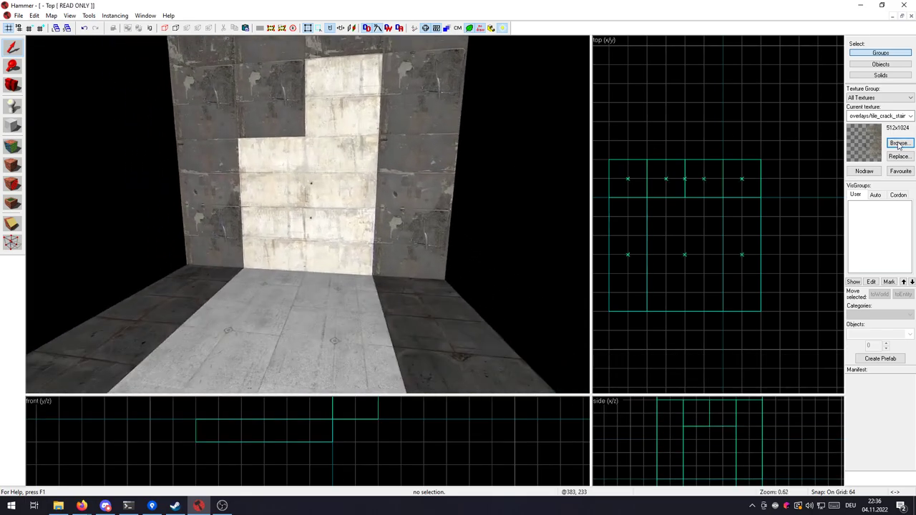
click(899, 144)
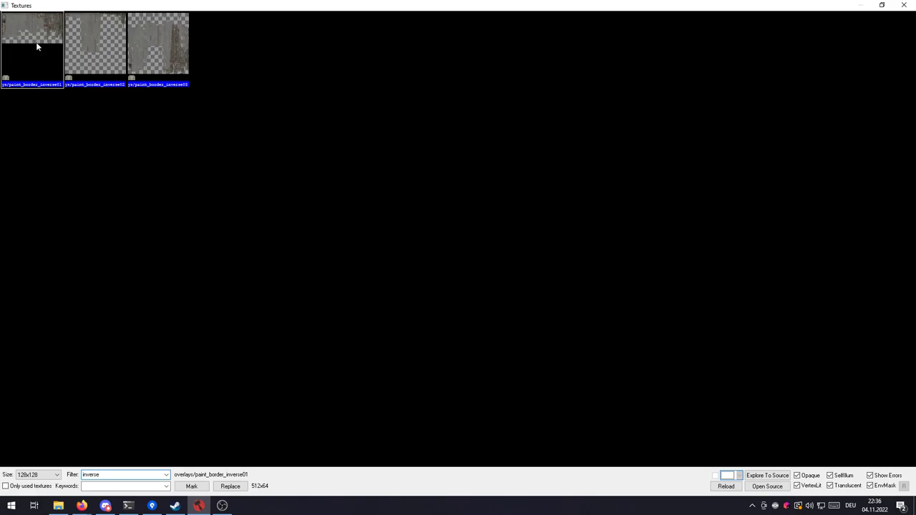
double_click(46, 52)
Place the paint border overlay along the top edge of the lower-left white wall section and reduce the grid size to 8.
key(z)
key(w)
click(308, 215)
key(z)
key(Escape)
click(278, 170)
key(shift+s)
mouse_move(312, 167)
mouse_down()
mouse_move(357, 84)
mouse_move(321, 101)
mouse_up()
key([)
key([)
key([)
key(Escape)
key(z)
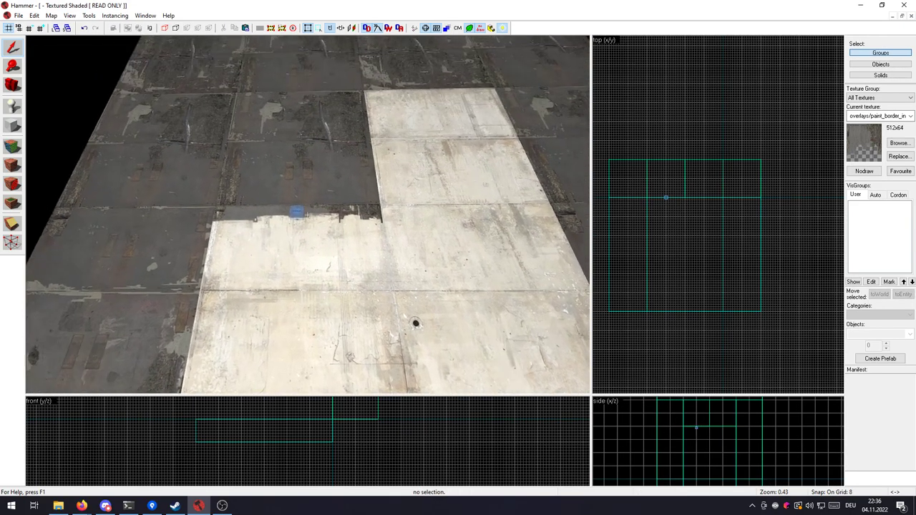
Examine from near and far how the paint border overlay blends the dark wall into the white section.
key(w)
key(s)
key(z)
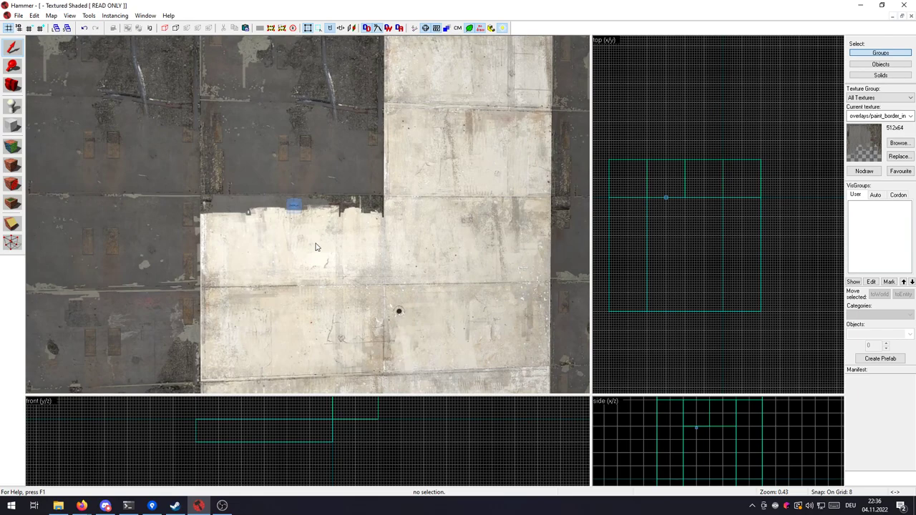
key(z)
key(s)
key(w)
key(z)
key(z)
key(w)
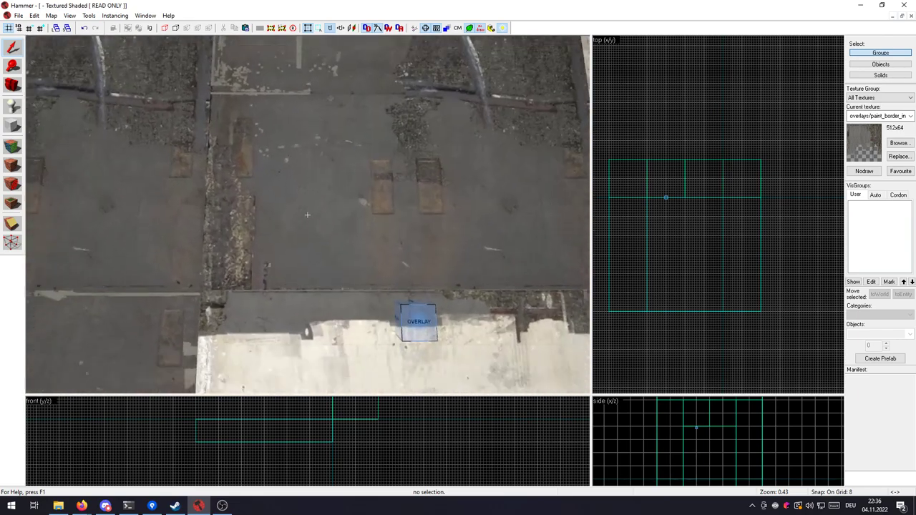
key(s)
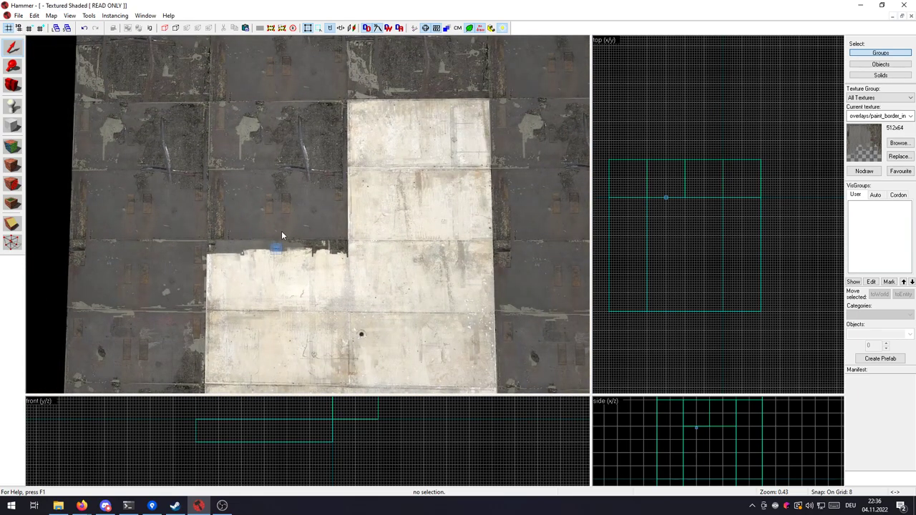
Place an overlays/paint_border_inverse03 overlay along the top edge of the tall white wall section.
key(w)
key(d)
click(900, 143)
double_click(151, 55)
click(379, 159)
key(shift+s)
drag(379, 160, 348, 70)
key(Escape)
key(z)
key(s)
key(z)
key(w)
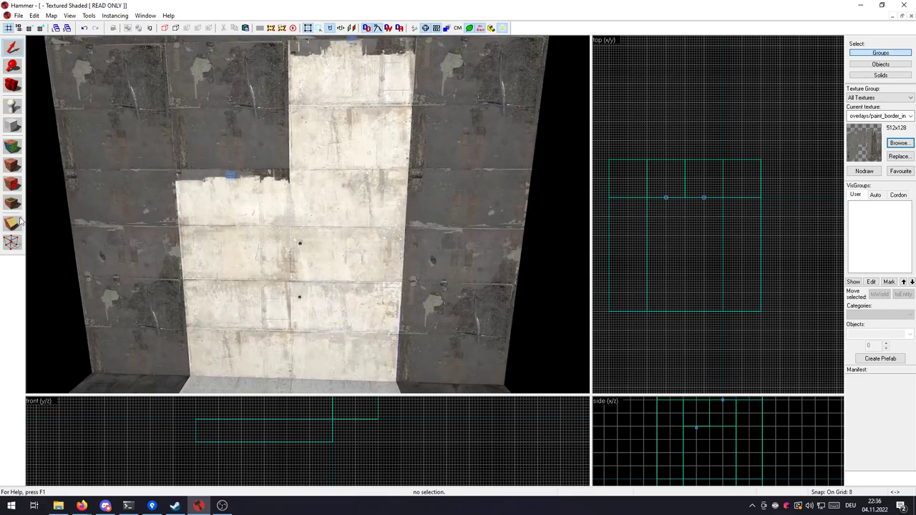
Add another paint border overlay on the wall, rotate it upright and move it onto the white area's left edge.
click(12, 204)
click(208, 213)
key(shift+s)
drag(265, 202, 240, 287)
drag(218, 229, 179, 230)
Stretch the left-edge overlay down to the floor with texture locking off, and turn texture locking back on.
key(shift+l)
key(z)
key(w)
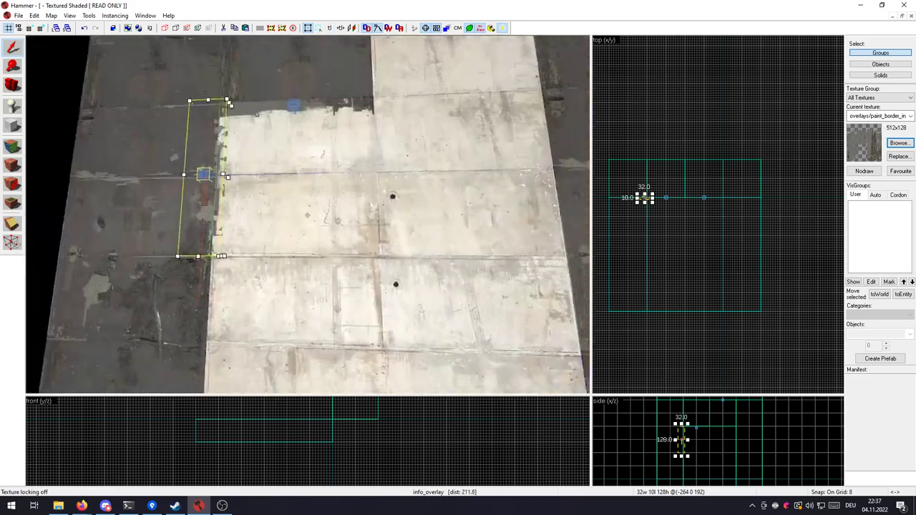
key(s)
key(z)
drag(227, 208, 248, 324)
key(shift+l)
key(Escape)
key(s)
key(d)
key(d)
key(w)
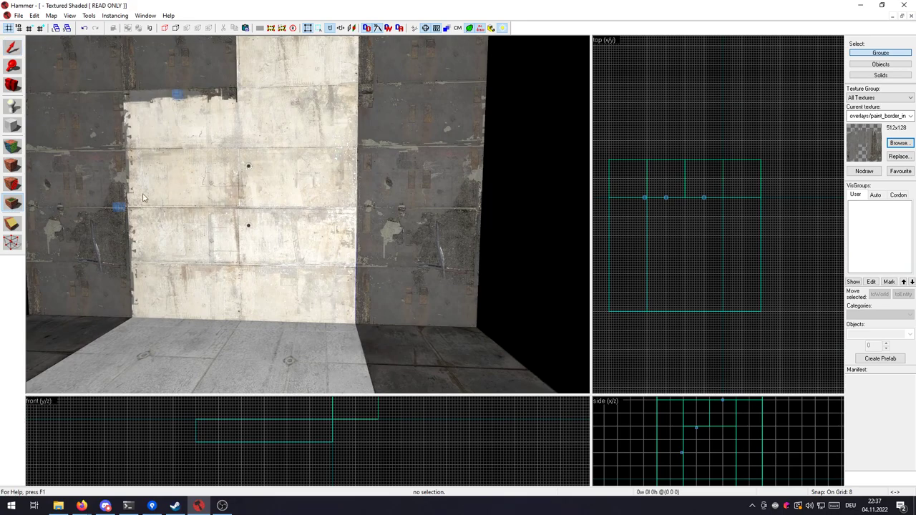
Add a paint border overlay, rotate it upright and place it on the white wall's right edge just above the floor.
key(w)
key(a)
click(329, 188)
key(shift+s)
drag(397, 172, 314, 120)
drag(342, 177, 392, 259)
key(Escape)
key(z)
key(s)
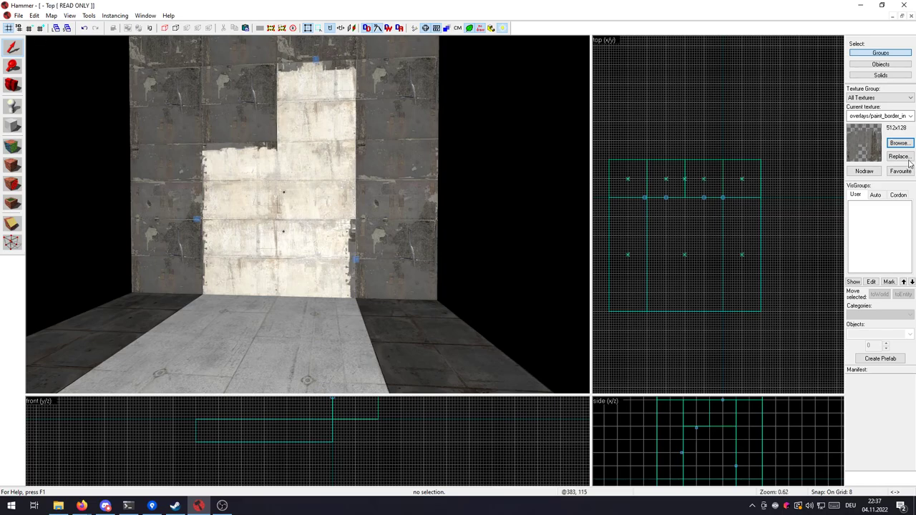
Filter the textures by "stain" and place a 32 by 128 unit decals/decalstain015a overlay on the left of the tall white wall section.
click(900, 144)
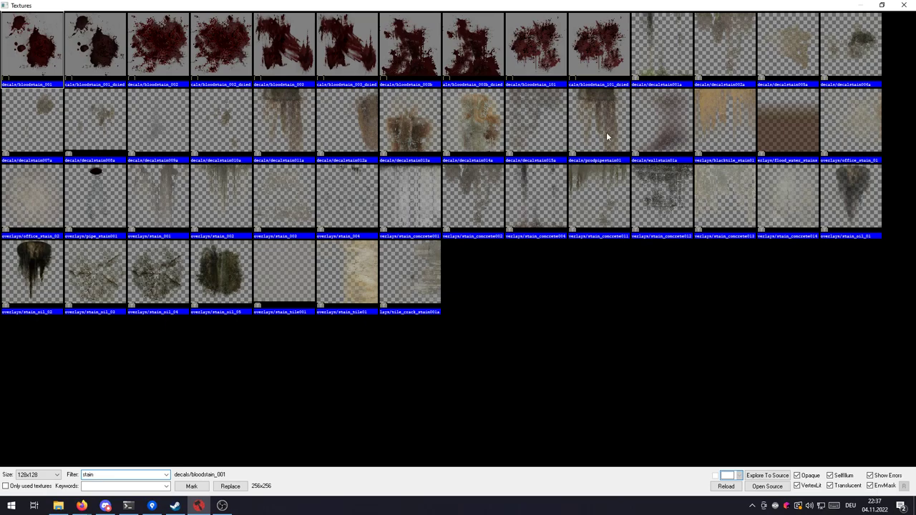
double_click(544, 125)
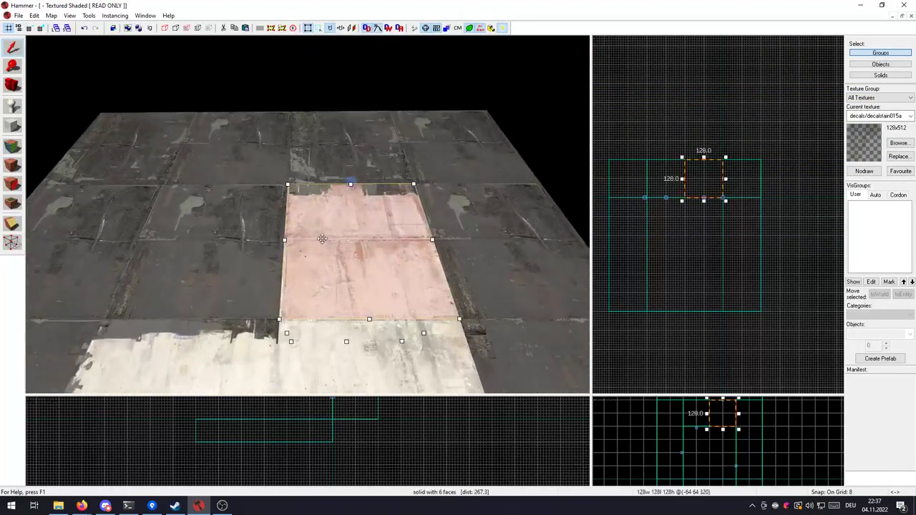
click(10, 203)
click(317, 236)
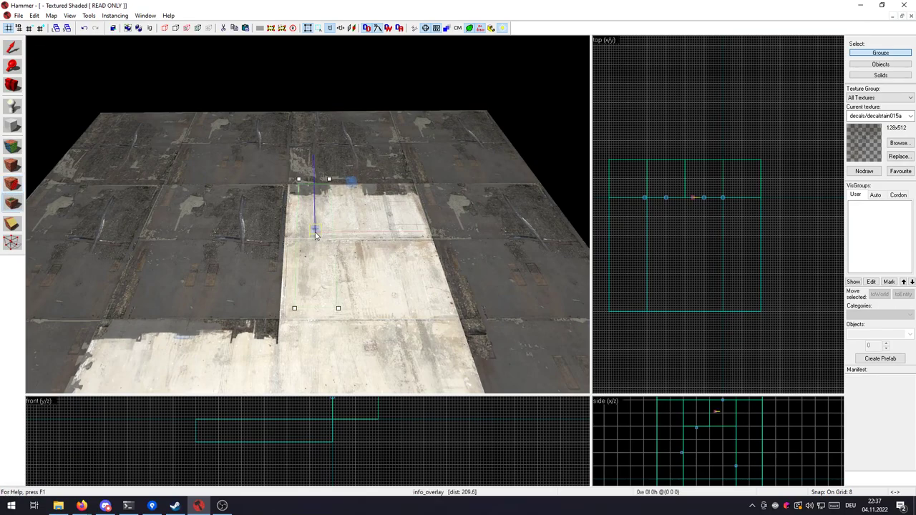
key(shift+s)
drag(325, 231, 322, 234)
key(w)
key(z)
key(w)
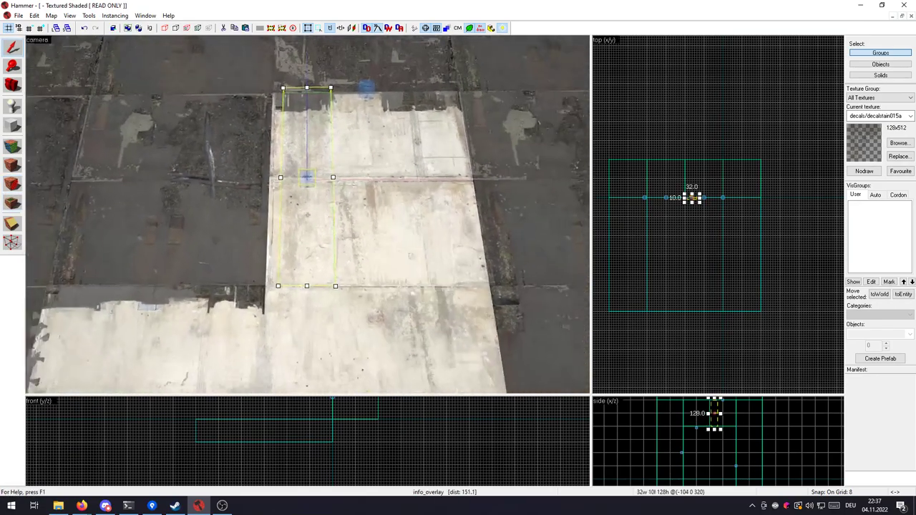
key(z)
key(Escape)
key(s)
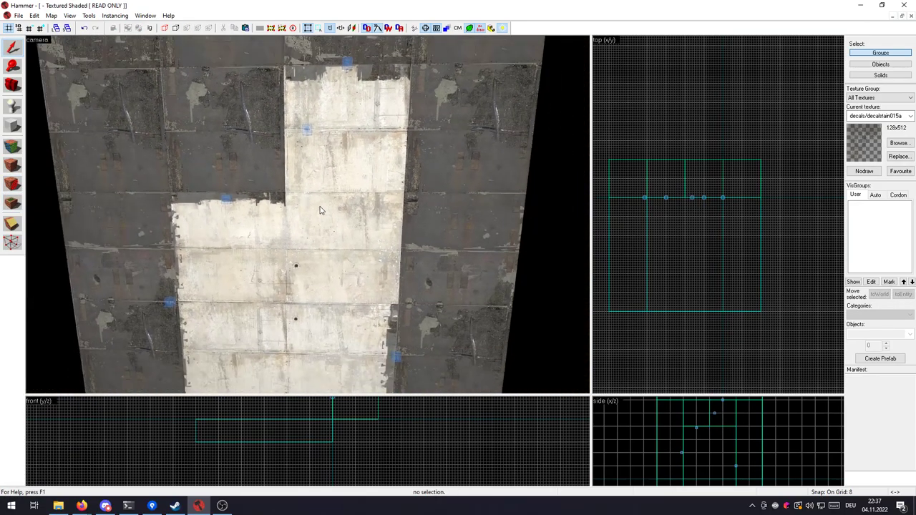
drag(325, 216, 323, 198)
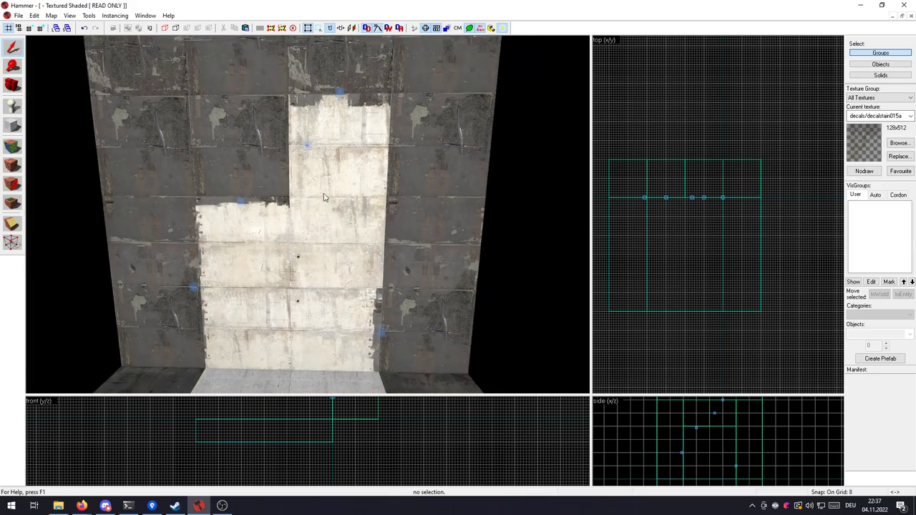
Choose overlays/office_stain_02 and place it as an overlay on the light concrete floor.
click(899, 143)
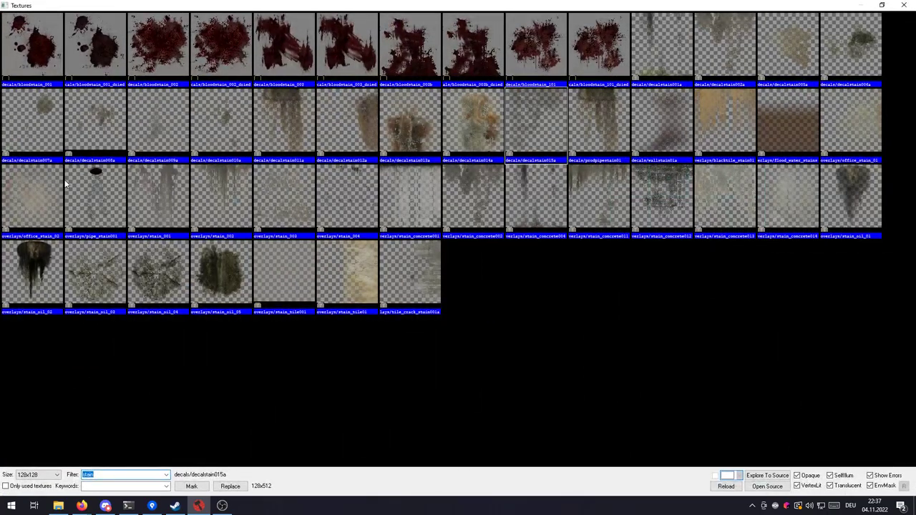
double_click(46, 196)
key(z)
key(w)
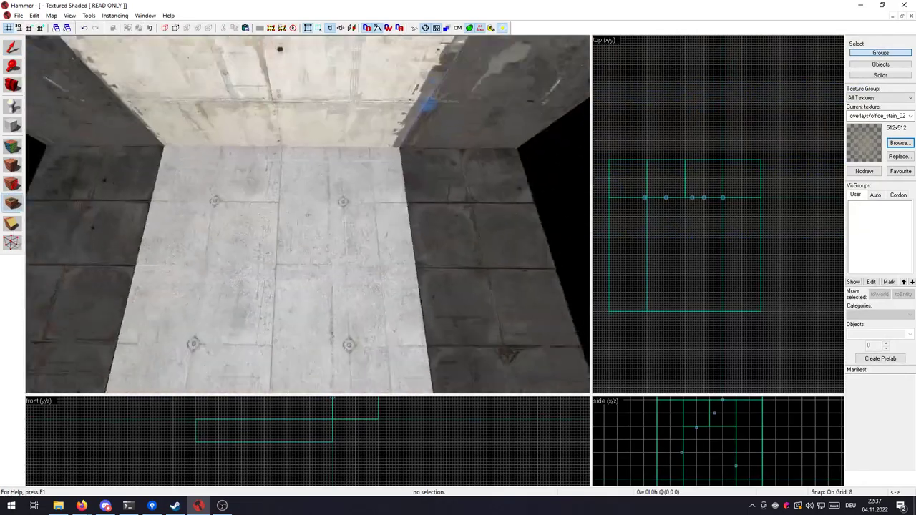
key(z)
click(315, 217)
Rotate the floor stain overlay and move it closer to the wall on the light floor's right half.
key(shift+s)
drag(347, 235, 343, 196)
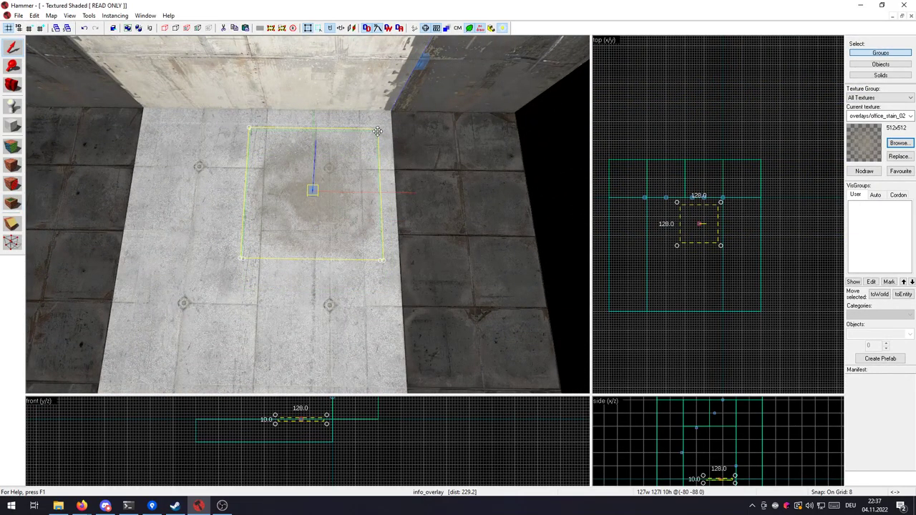
drag(377, 131, 395, 173)
drag(347, 220, 363, 206)
key(Escape)
key(a)
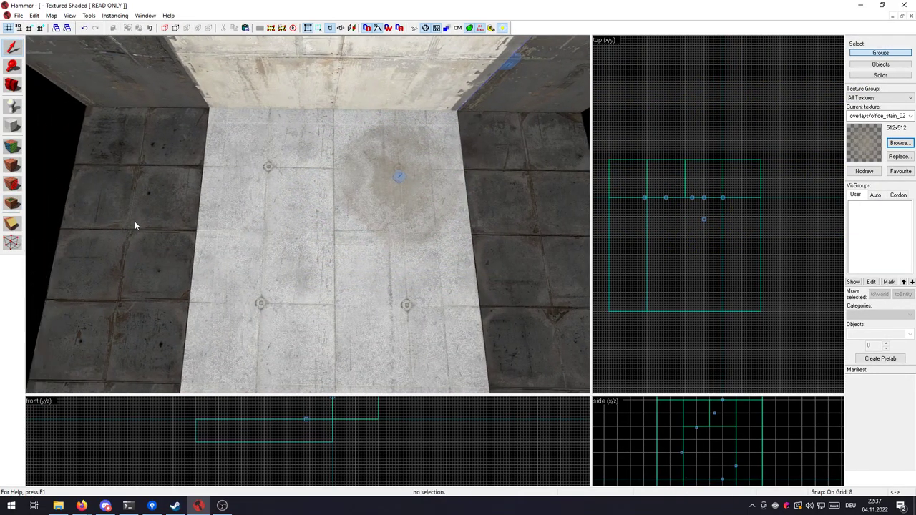
Filter the textures by "tile" and place an overlays/tile_edge01 overlay on the light floor.
click(890, 145)
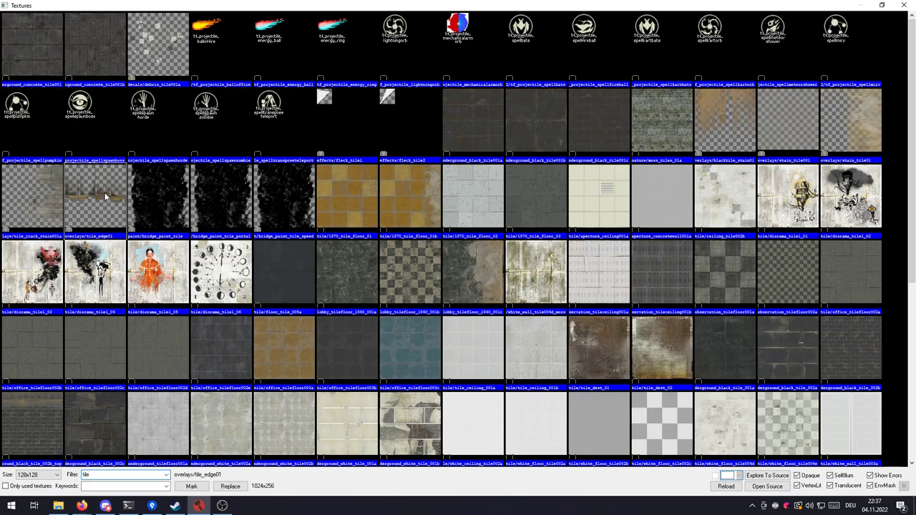
double_click(105, 194)
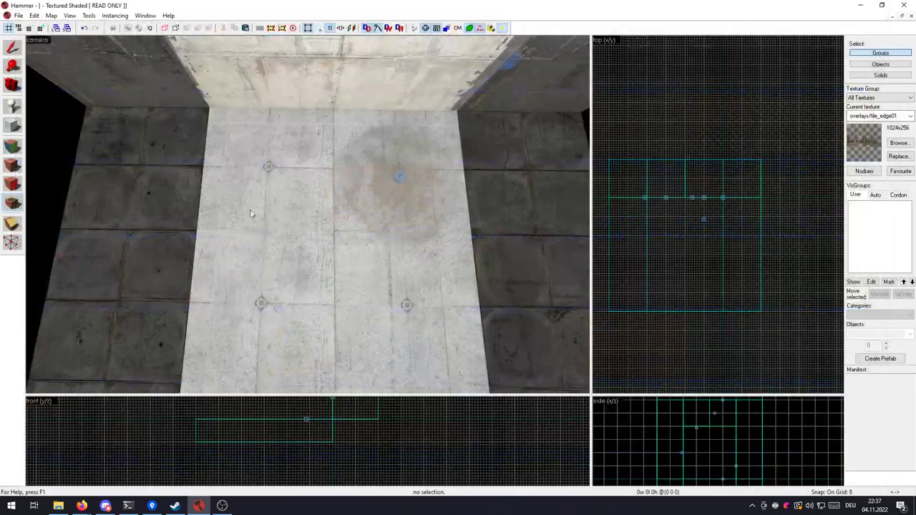
click(246, 236)
key(shift+s)
key(z)
key(z)
Rotate the tile edge overlay a quarter turn and move it onto the seam between the left dark tiles and the light floor.
click(364, 254)
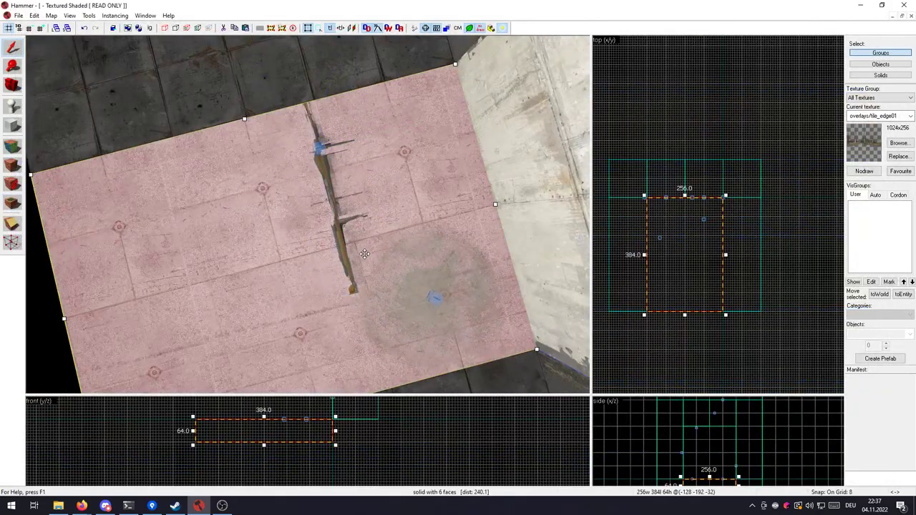
click(321, 153)
key(z)
key(s)
key(z)
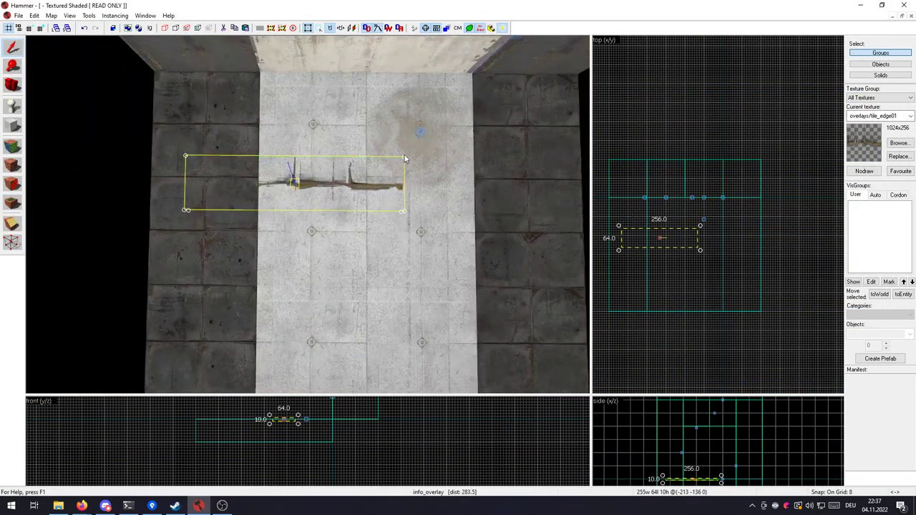
drag(404, 158, 318, 282)
drag(303, 233, 264, 225)
key(z)
key(w)
key(Escape)
key(s)
key(z)
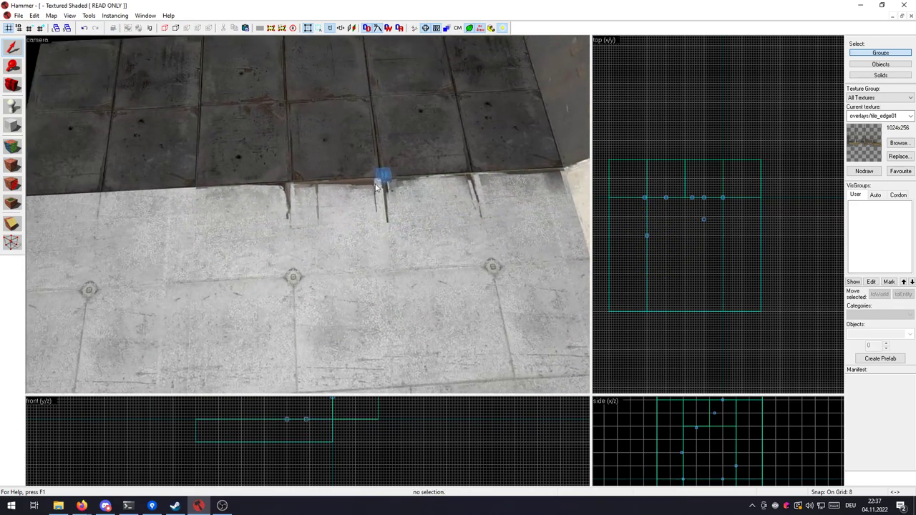
Slide the left seam's tile edge overlay away from the wall to the middle of the seam and turn on texture locking.
click(382, 180)
key(d)
key(Escape)
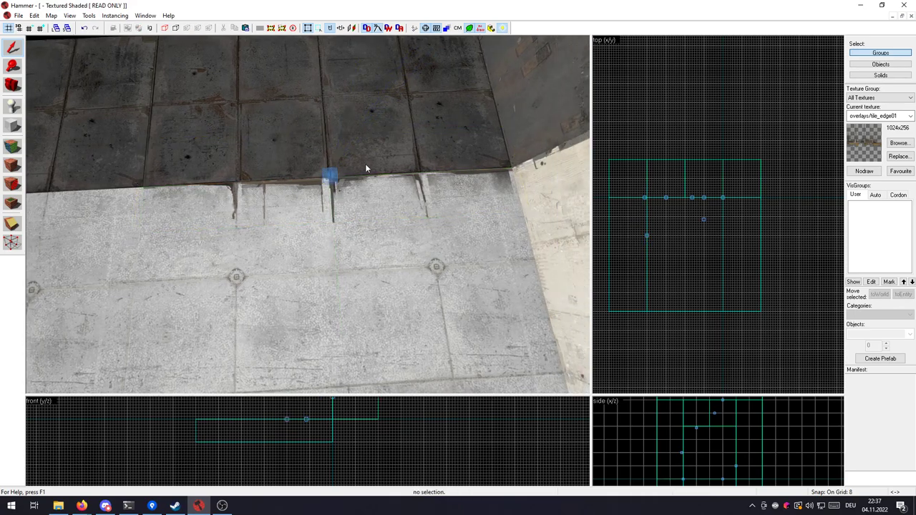
click(330, 175)
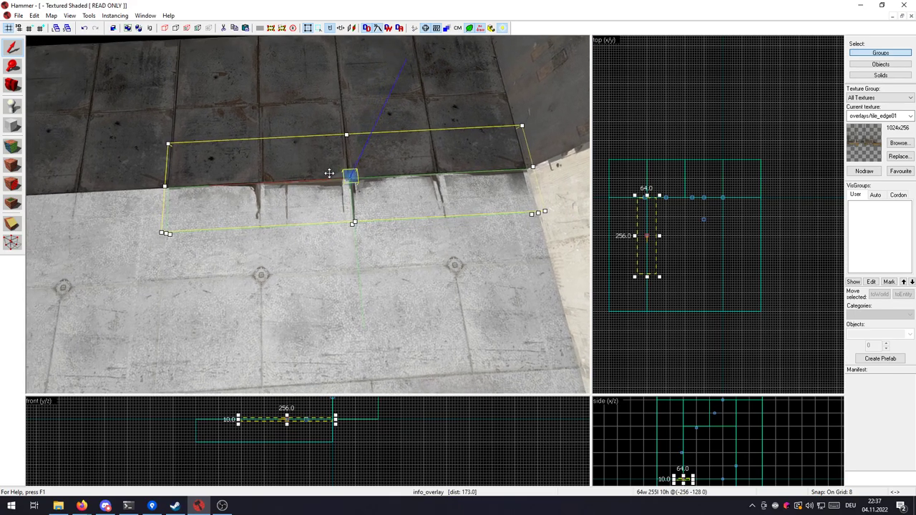
key(ctrl+shift+e)
drag(303, 198, 185, 204)
key(shift+l)
key(Escape)
key(z)
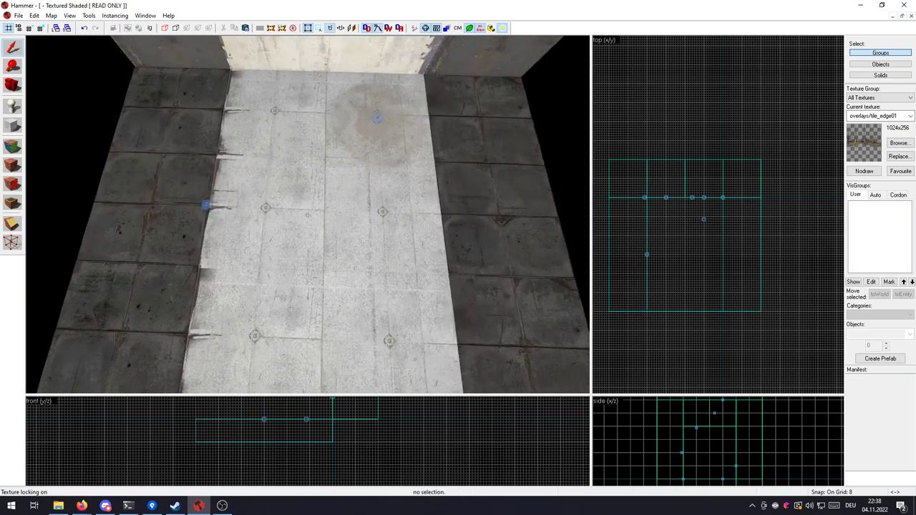
Copy the tile edge overlay from the left floor seam onto the right seam between the light floor and dark tiles.
key(z)
click(207, 208)
drag(211, 207, 443, 214)
key(Escape)
Examine the tile edge overlays along both floor seams and the wall's broken borders up close and from a distance.
key(z)
key(w)
key(w)
key(s)
key(d)
key(w)
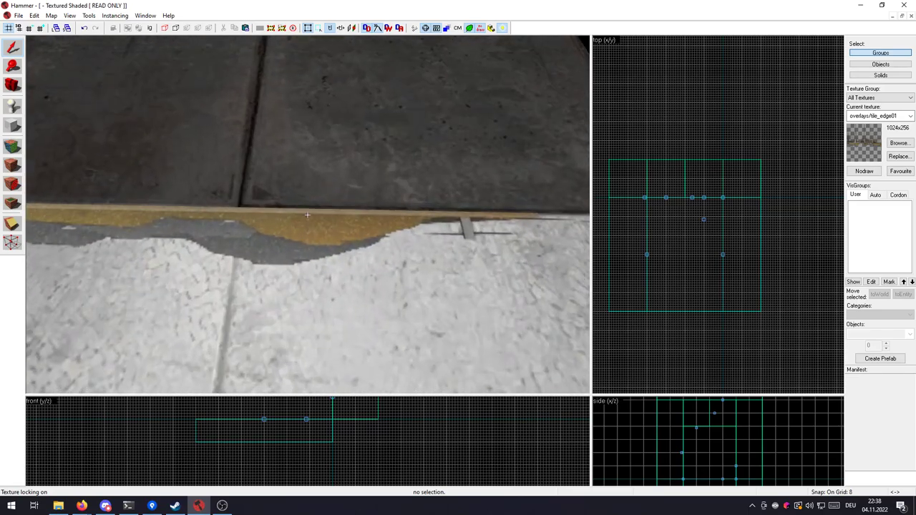
key(s)
key(d)
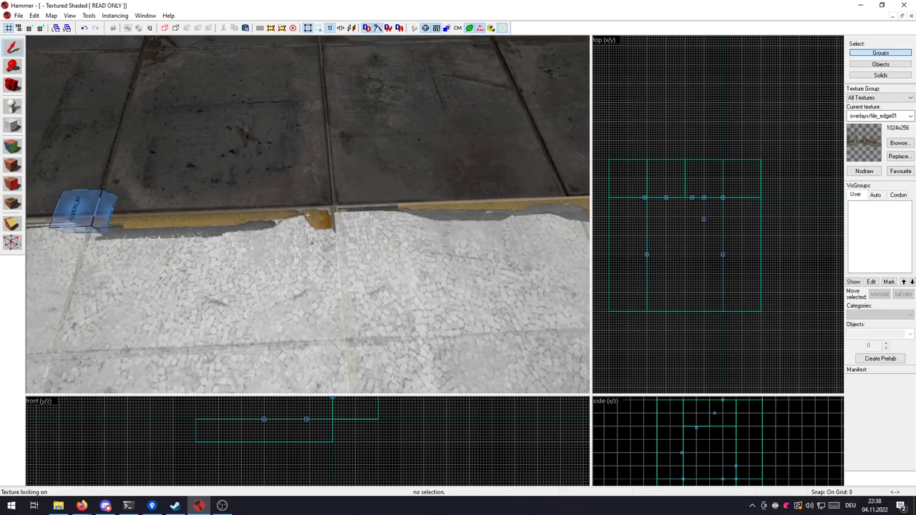
key(a)
key(s)
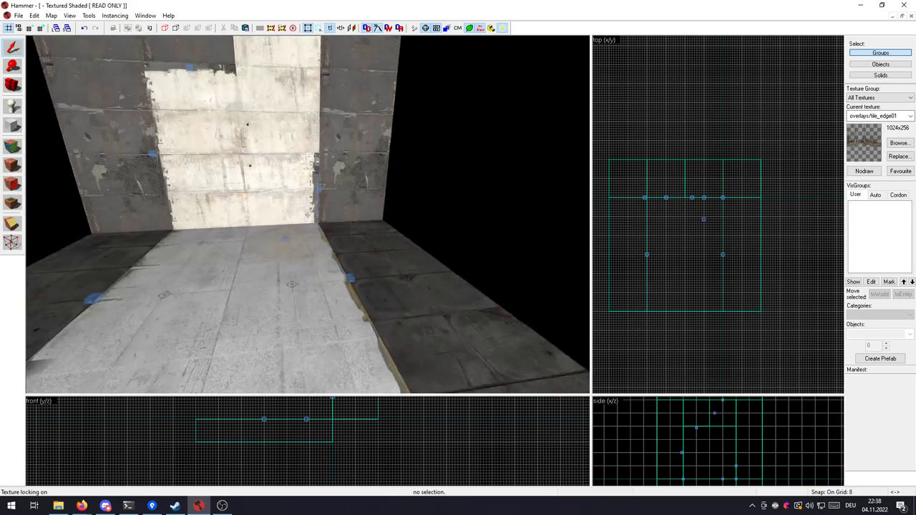
key(a)
key(w)
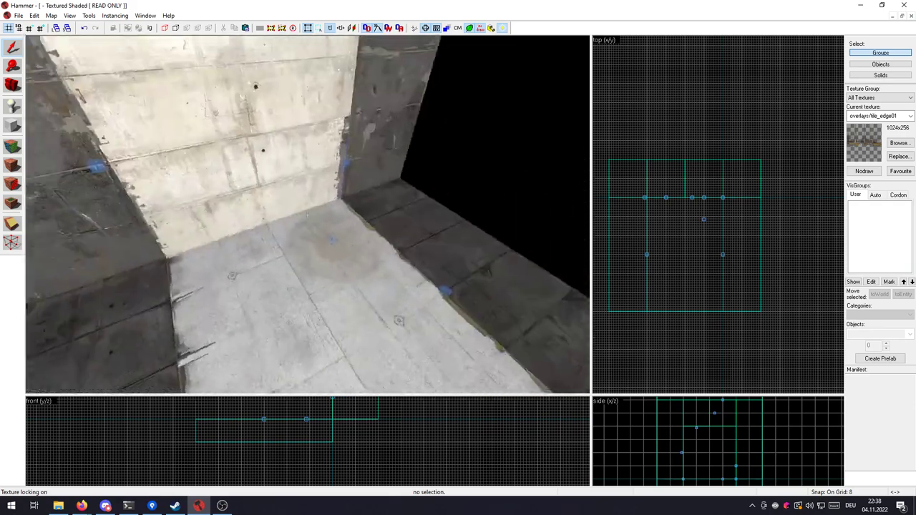
key(s)
key(z)
key(z)
key(w)
key(z)
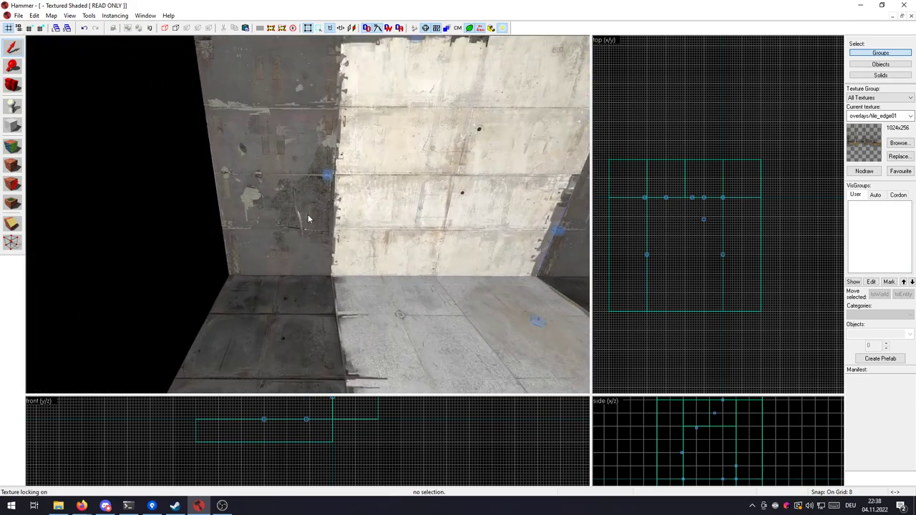
key(d)
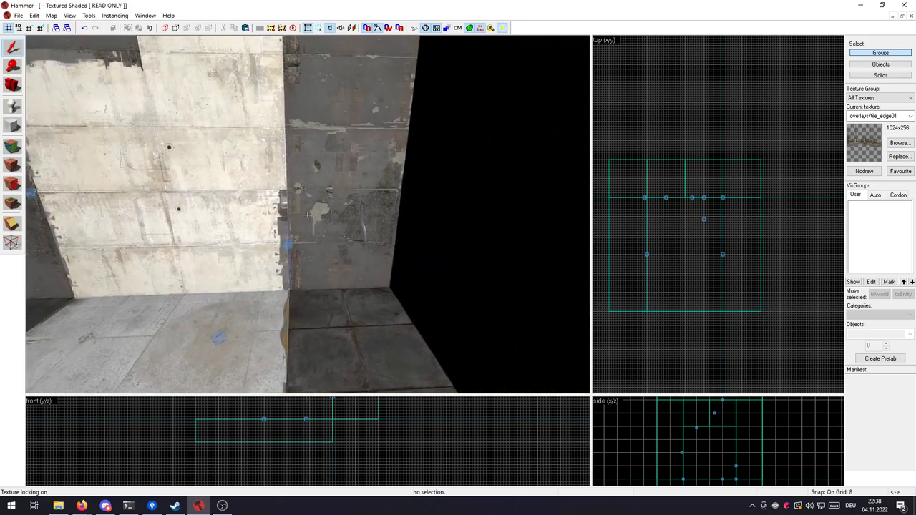
key(z)
Copy the light concrete wall block to the outer side of the right dark wall column as a 256 by 128 by 256 block.
click(864, 171)
click(163, 229)
shift+drag(163, 229, 494, 223)
key(d)
key(w)
drag(419, 221, 411, 229)
key(z)
key(s)
key(z)
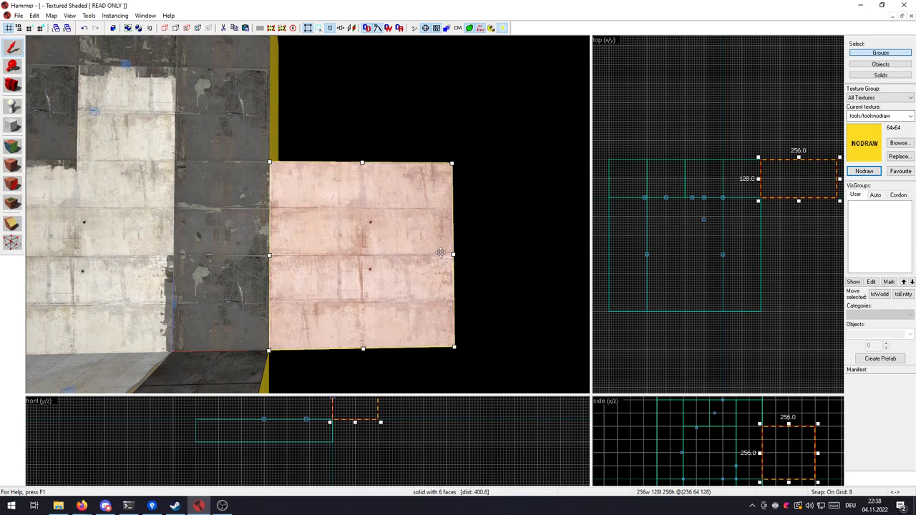
Rotate the concrete texture on the new wall block's front face to 90 degrees.
key(shift+a)
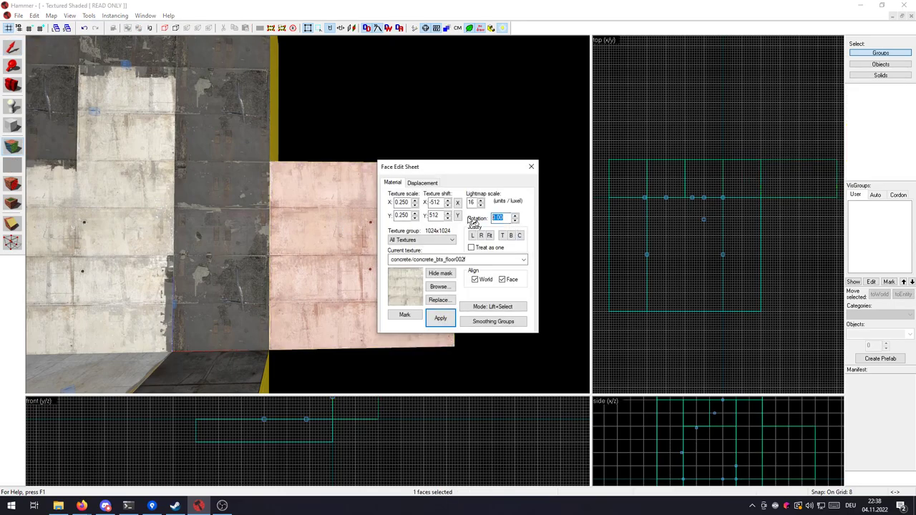
text(90)
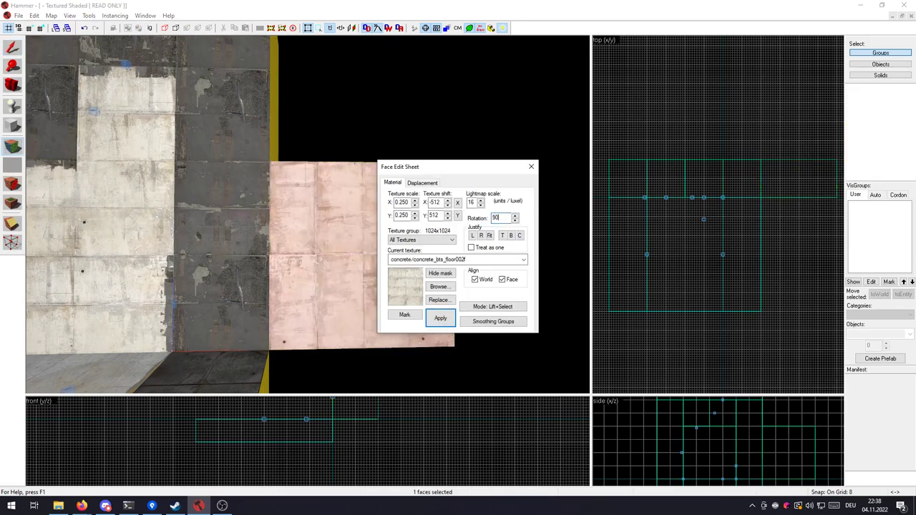
click(530, 167)
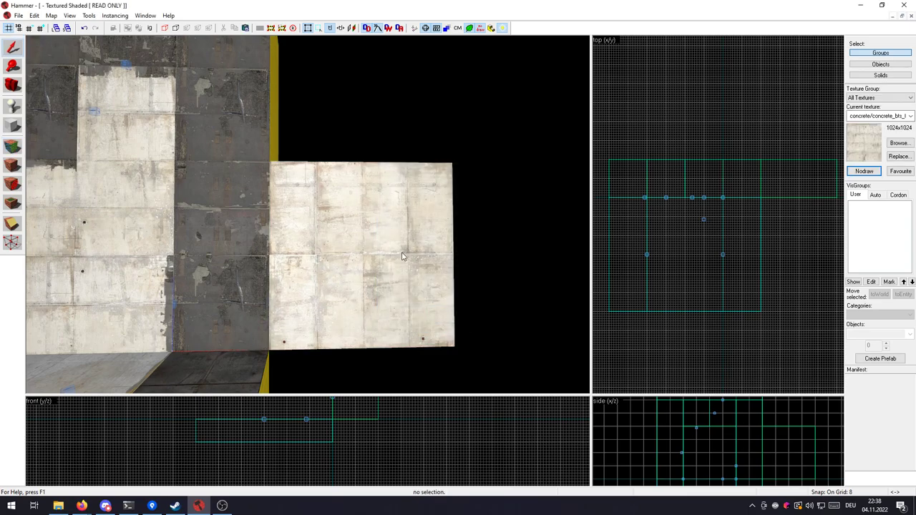
Copy the right dark wall column sideways to the area of the new light wall block.
key(z)
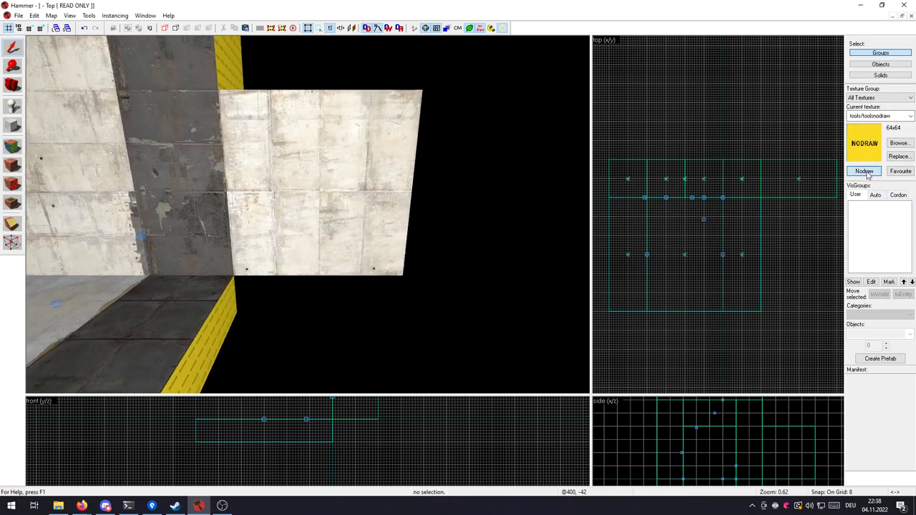
key(w)
click(258, 197)
key(z)
key(z)
click(210, 156)
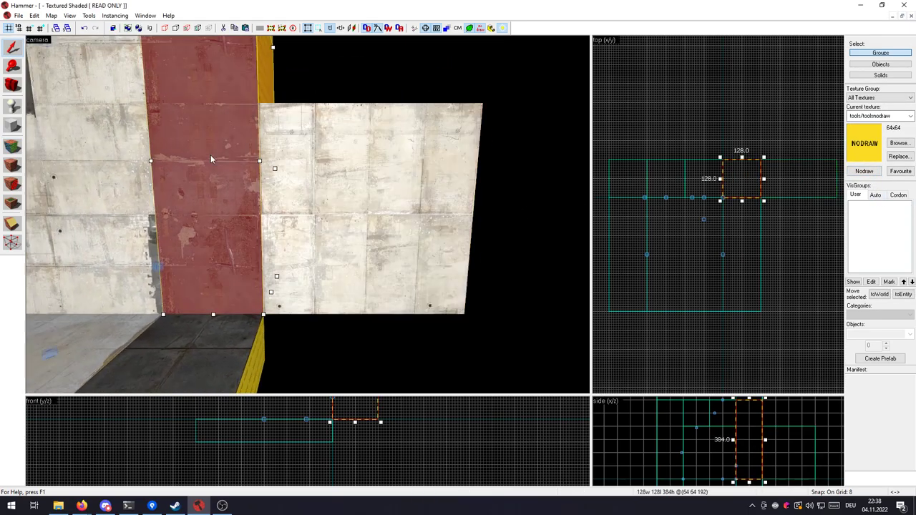
key(z)
key(s)
key(z)
drag(269, 247, 331, 248)
Resize the copied dark wall block so it sits above the new light block and spans its full width.
mouse_move(345, 319)
mouse_down()
mouse_move(419, 197)
mouse_move(406, 190)
mouse_up()
key(w)
key(d)
drag(306, 139, 319, 142)
key(s)
key(z)
key(z)
key(Escape)
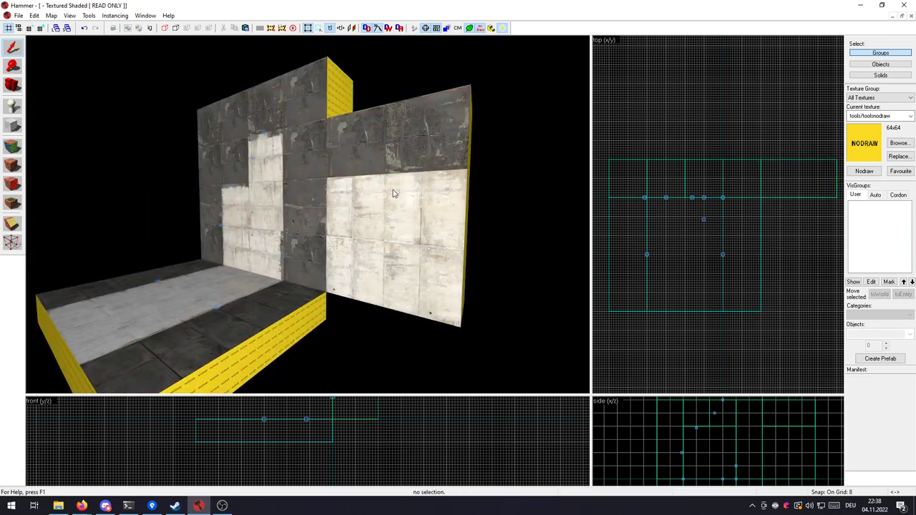
Widen the right dark floor strip until it lines up with the outer edge of the new wall section.
key(z)
key(a)
key(z)
click(308, 223)
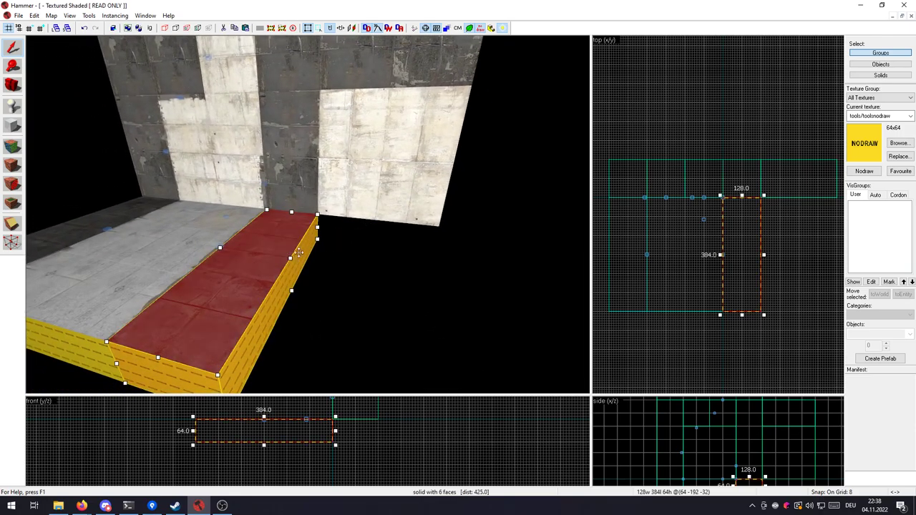
middle_drag(765, 257, 675, 253)
key(Delete)
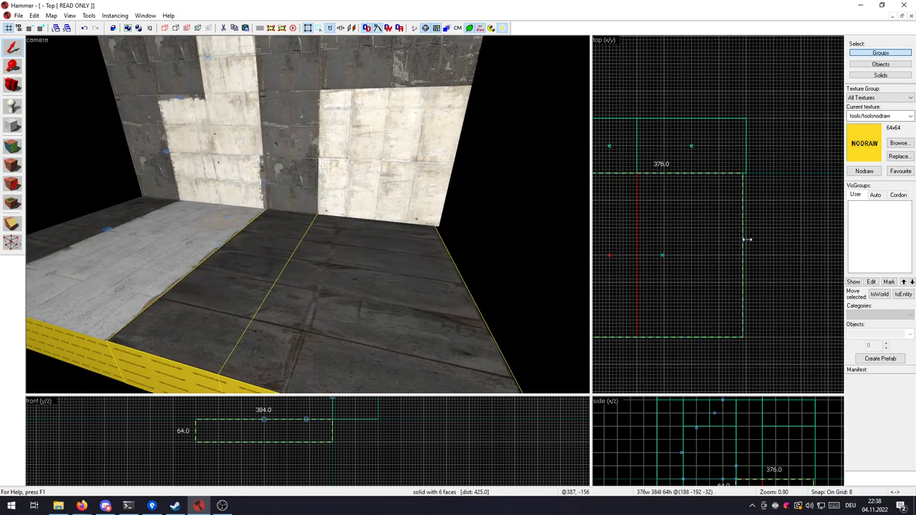
key(z)
key(w)
key(z)
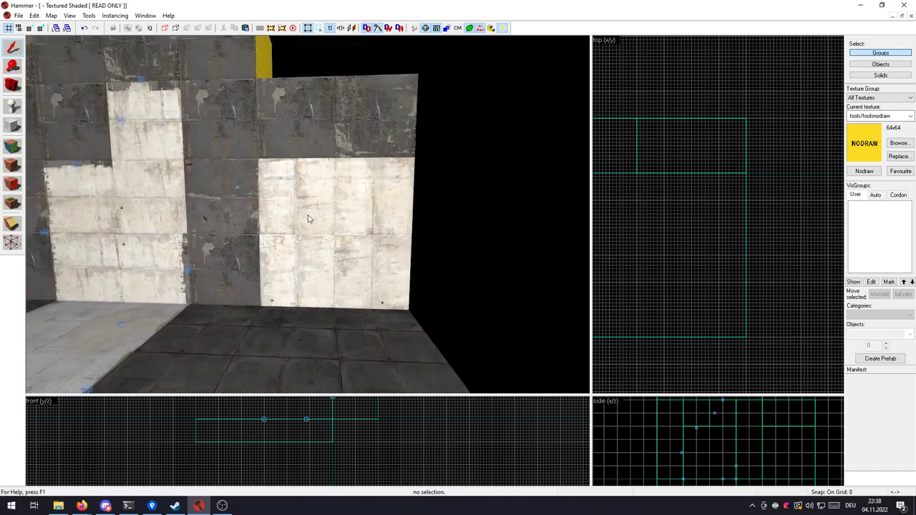
Place an overlays/tile_edge01 overlay on the new light wall panel, move it onto the upper border and rotate it half a turn.
click(895, 144)
double_click(92, 190)
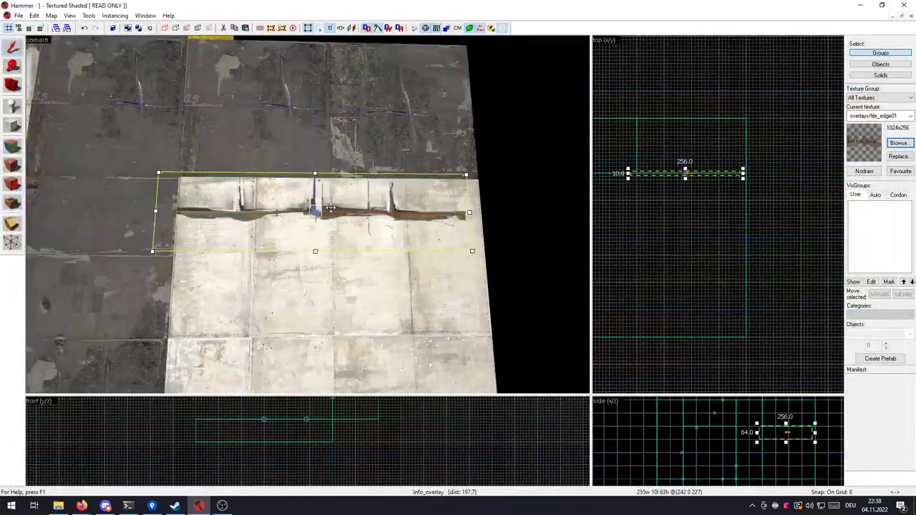
drag(330, 208, 331, 176)
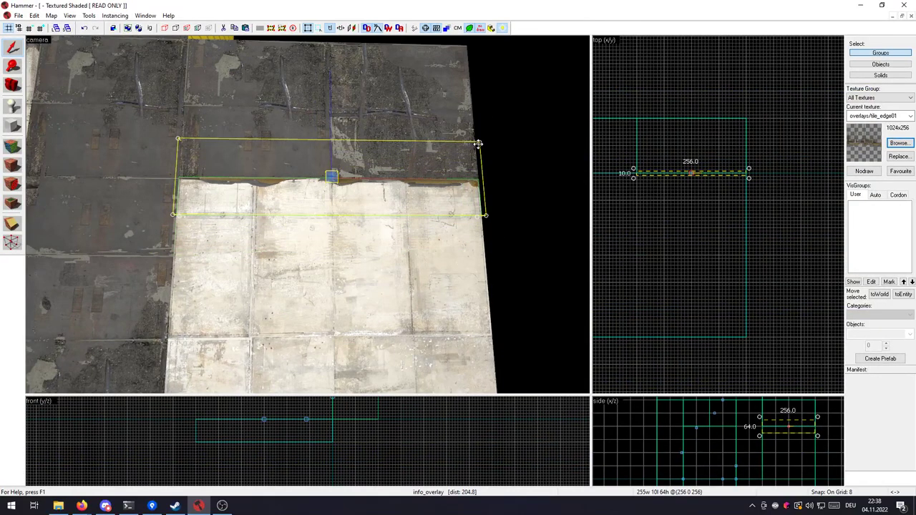
drag(478, 144, 229, 196)
key(Escape)
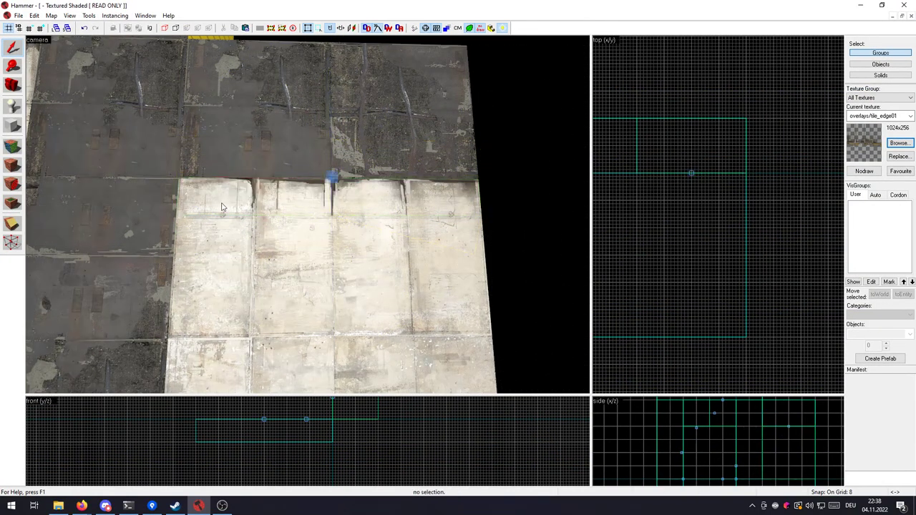
Place another tile edge overlay on the new light panel, rotate it a quarter turn and move it onto the left border.
key(z)
key(s)
key(w)
key(z)
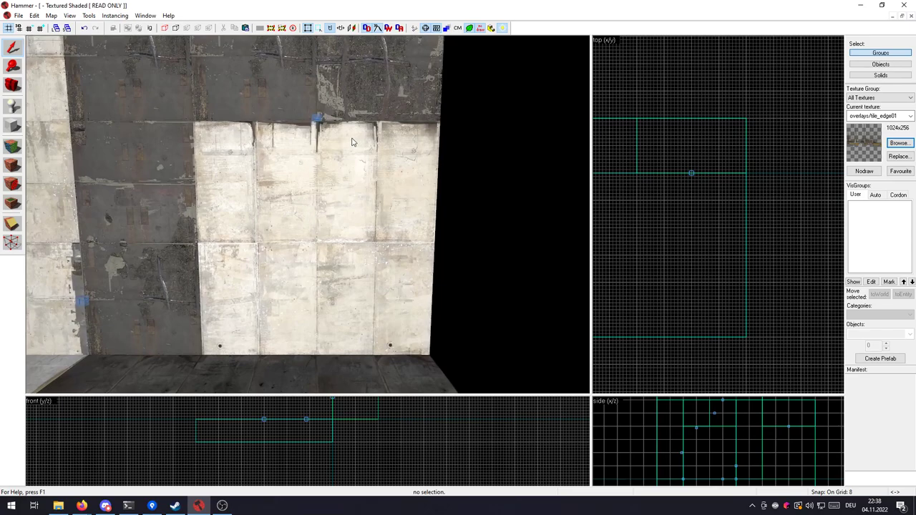
drag(206, 155, 217, 206)
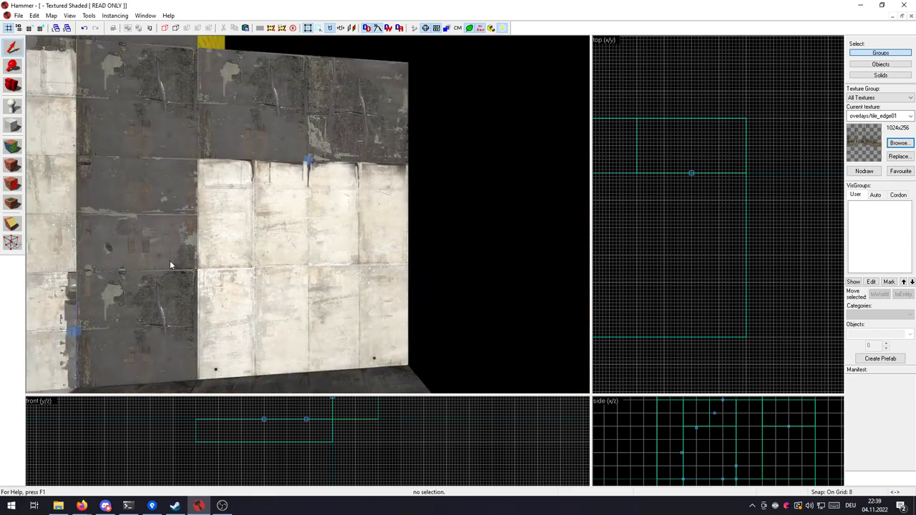
key(a)
click(292, 241)
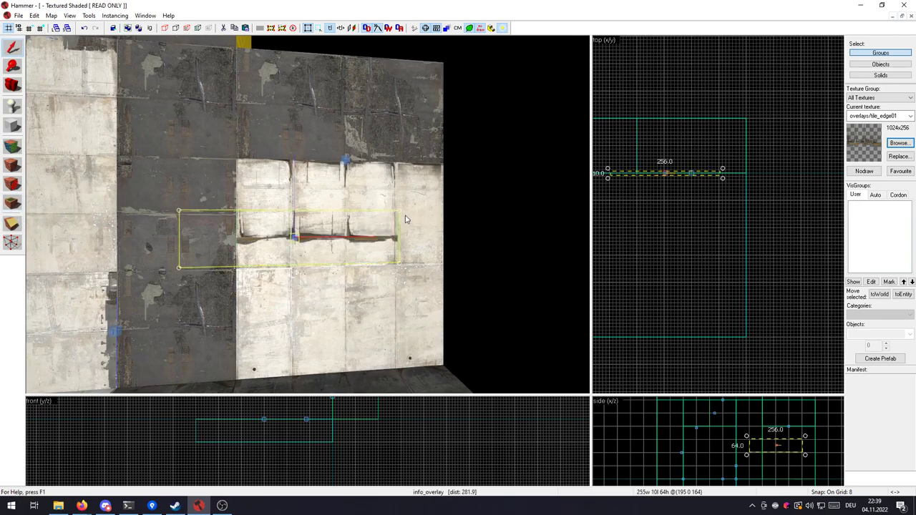
drag(395, 208, 260, 130)
drag(292, 181, 235, 220)
key(Escape)
Nudge the vertical tile edge overlay slightly towards the dark column so its edge meets the material border.
scroll(261, 225, up, 1)
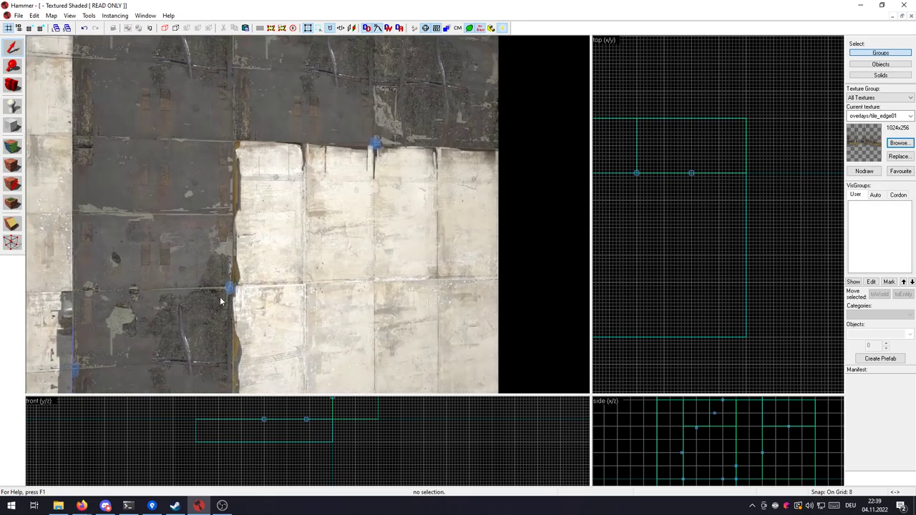
click(229, 289)
drag(229, 289, 224, 289)
key(Escape)
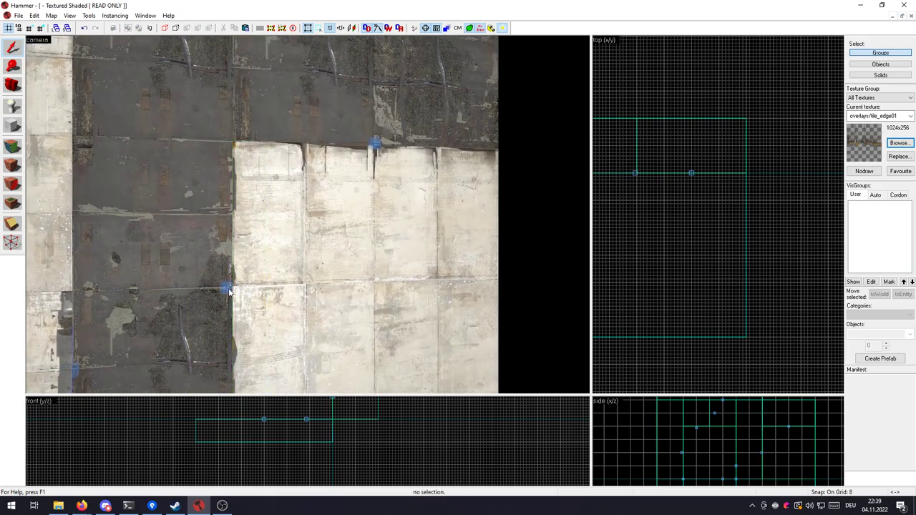
Place a tile edge overlay on the original light wall, rotate it a quarter turn and move it onto the left border.
key(z)
key(s)
key(z)
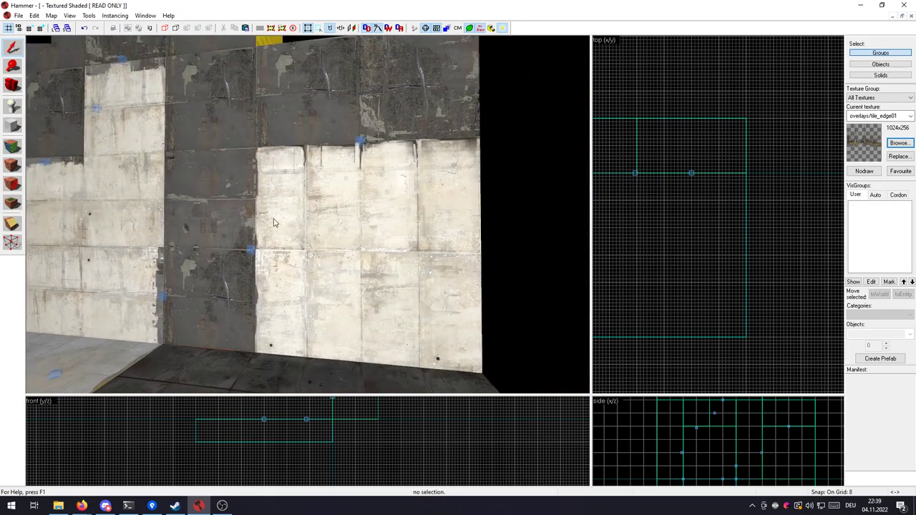
scroll(274, 220, up, 5)
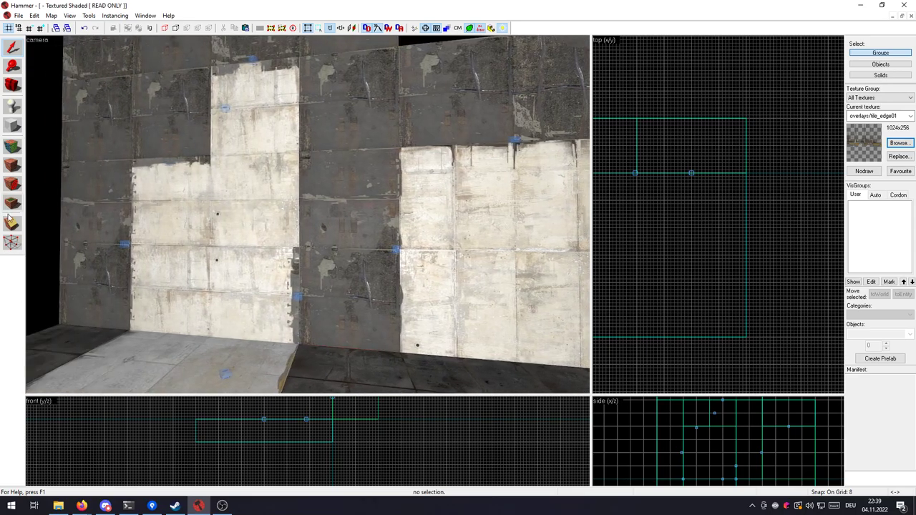
click(285, 220)
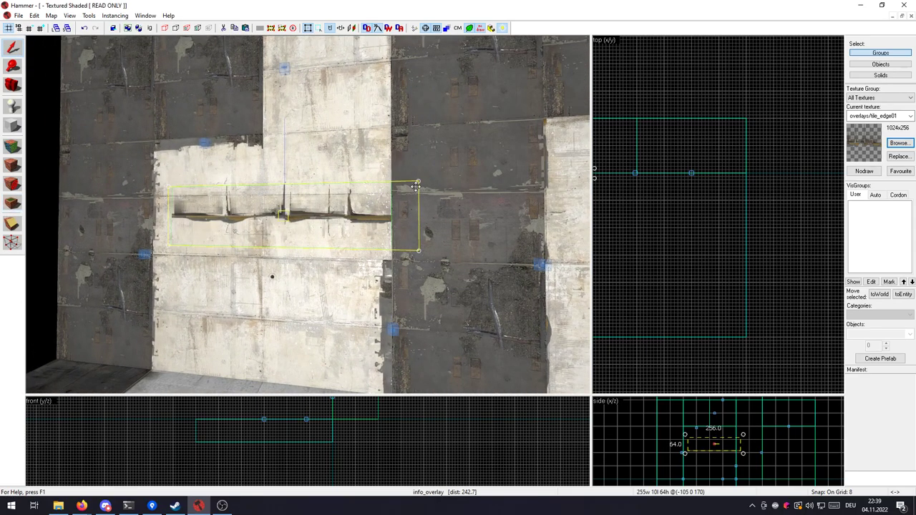
drag(417, 183, 258, 99)
drag(267, 173, 173, 221)
scroll(137, 210, up, 3)
key(shift+w)
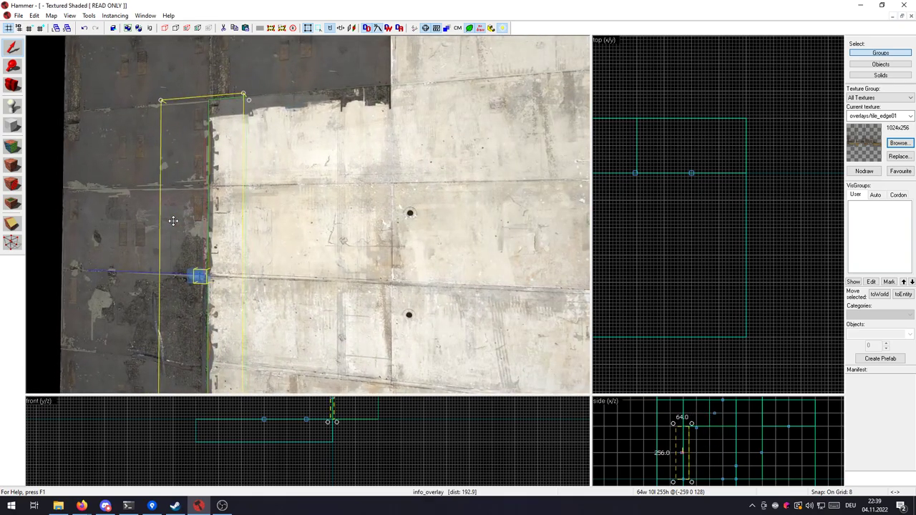
key(Escape)
Choose the decals/debris_tile001a texture from the debris textures and place it as an overlay on the light floor.
key(s)
key(d)
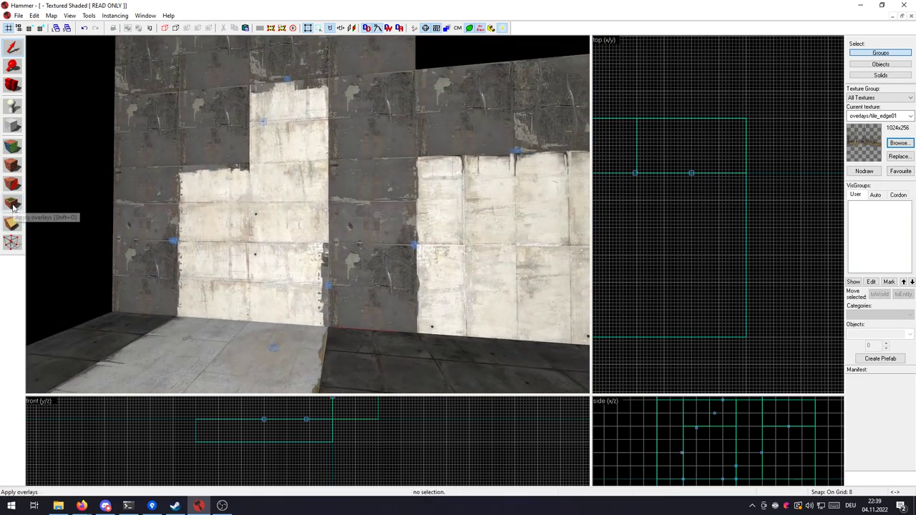
click(900, 143)
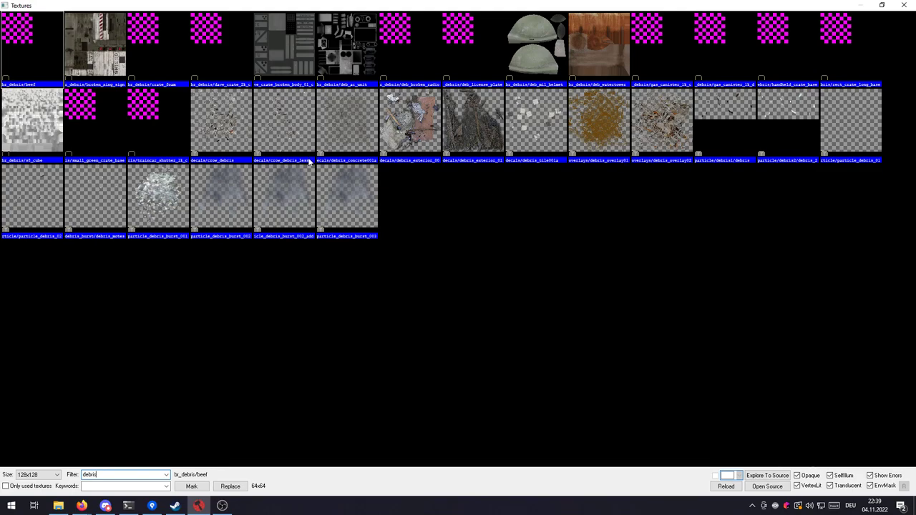
click(424, 133)
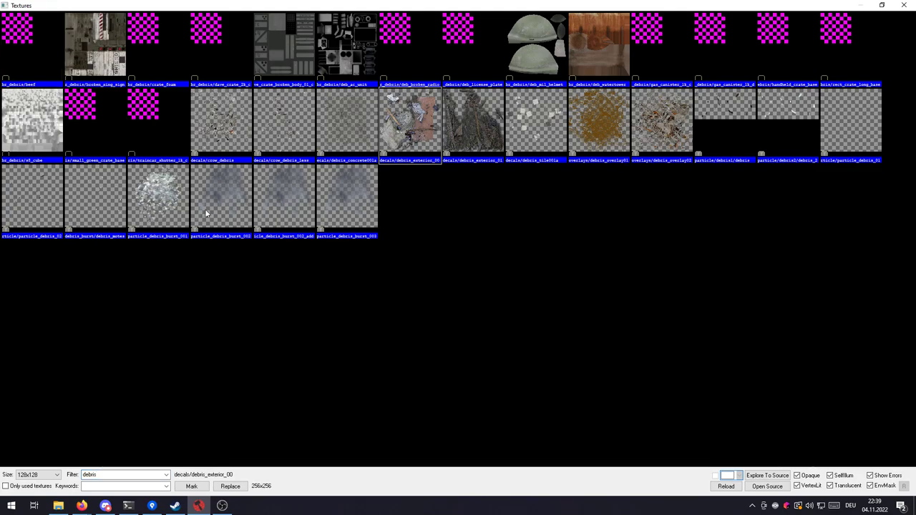
click(641, 126)
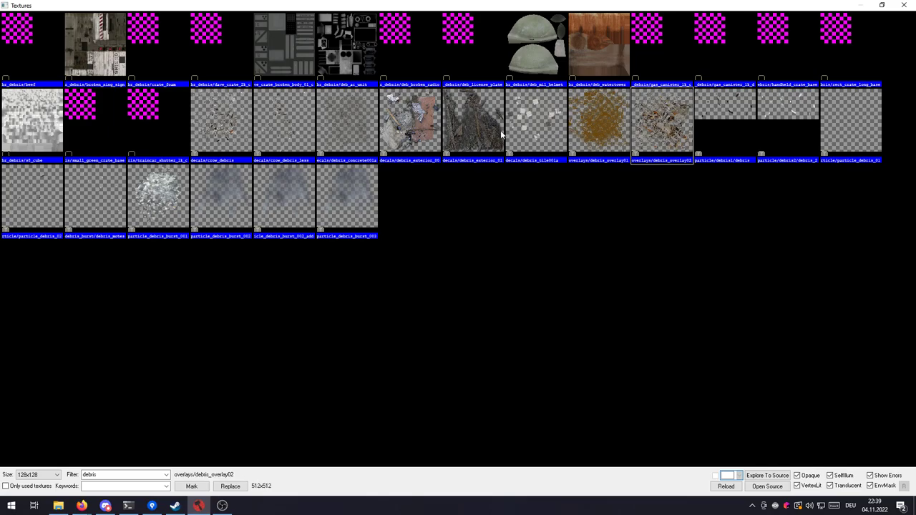
double_click(535, 112)
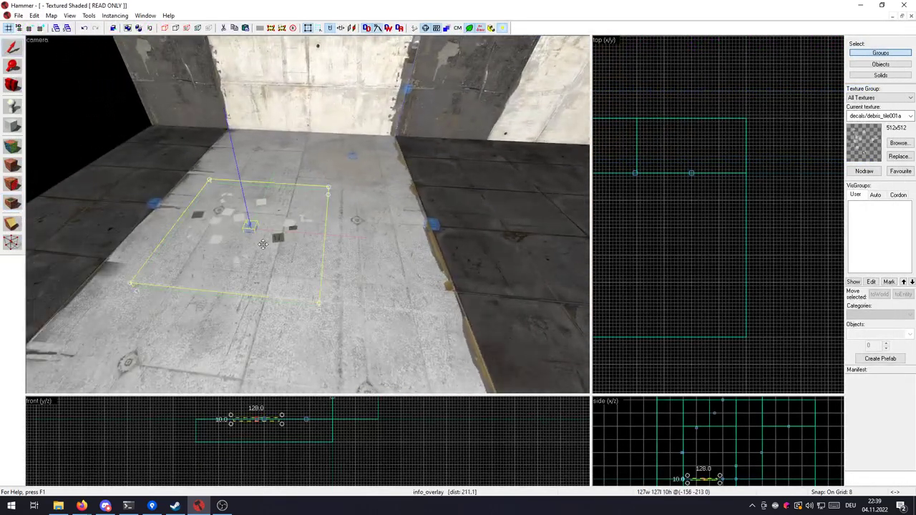
Rotate the tile debris overlay on the light floor so its square is at an angle to the floor joints.
key(z)
key(w)
key(z)
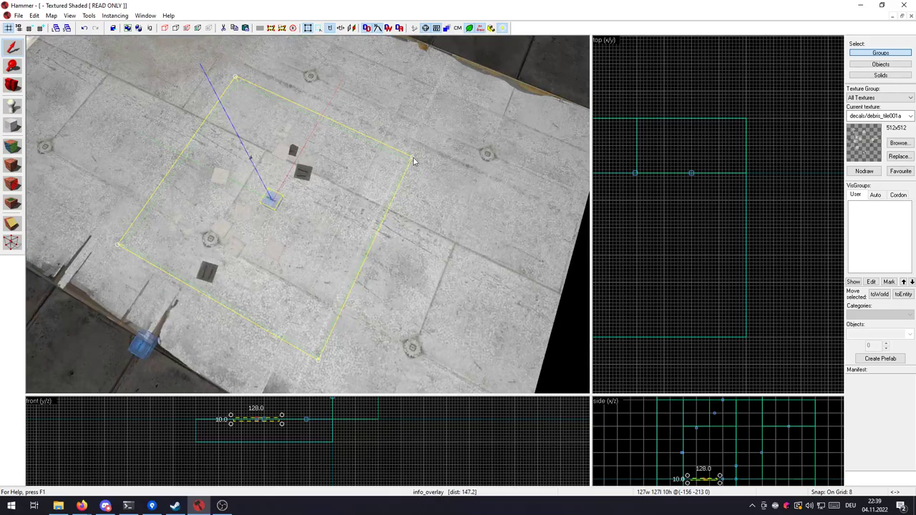
drag(413, 161, 410, 231)
key(Escape)
key(z)
key(w)
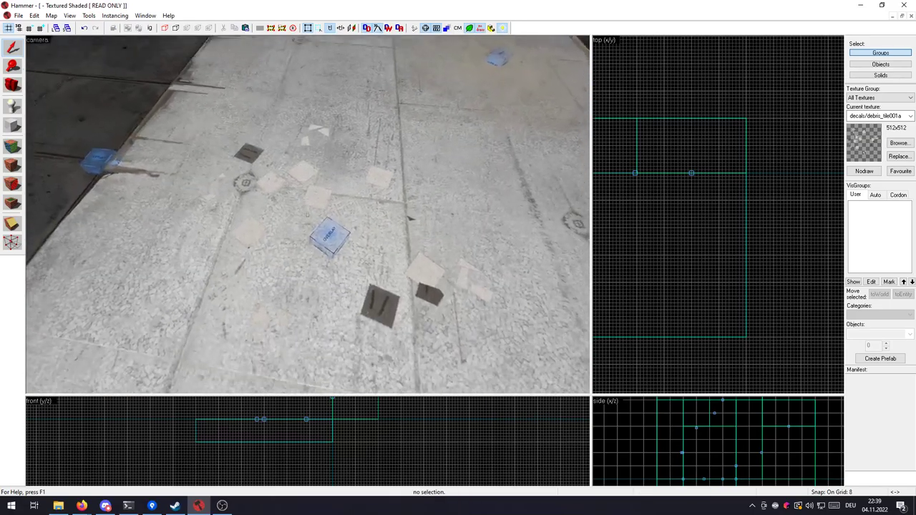
Move the tile debris overlay across the light floor, closer to the wall.
key(s)
key(z)
click(280, 209)
key(z)
key(s)
key(z)
drag(307, 217, 359, 291)
key(Escape)
key(w)
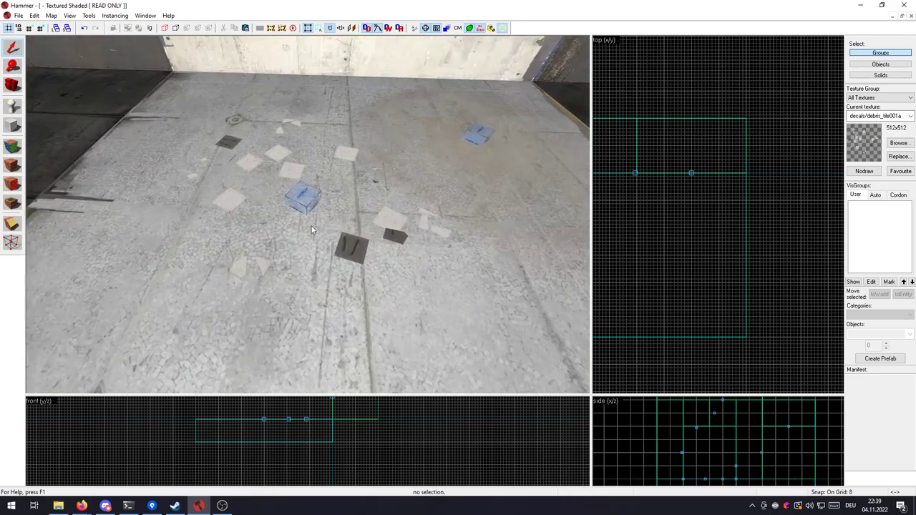
Place a second tile debris overlay on the dark floor beyond the light strip's rough border, then shift and rotate it slightly.
key(a)
click(12, 203)
key(w)
click(344, 241)
key(shift+s)
key(d)
drag(286, 264, 312, 255)
key(s)
drag(267, 289, 295, 289)
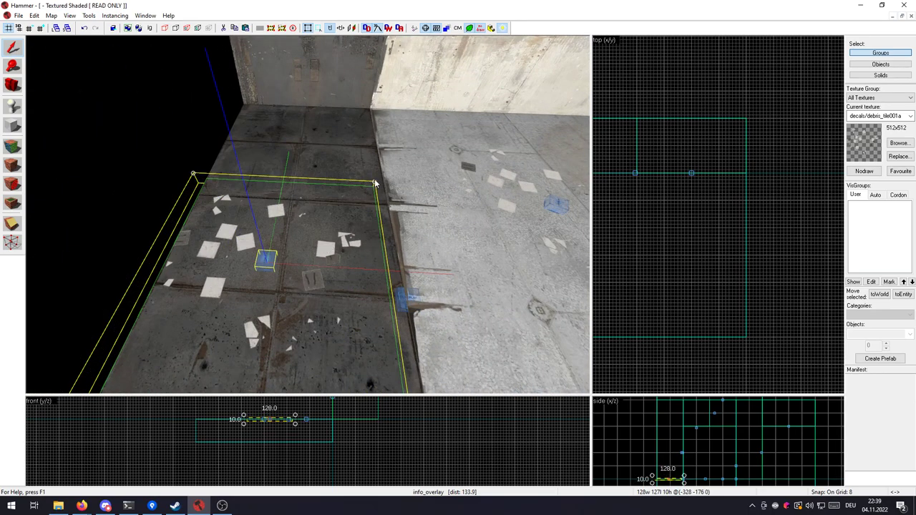
drag(375, 183, 410, 231)
key(Escape)
Choose the decals/debris_concrete001a texture and place it as an overlay on the light floor beside the tile debris.
key(z)
key(d)
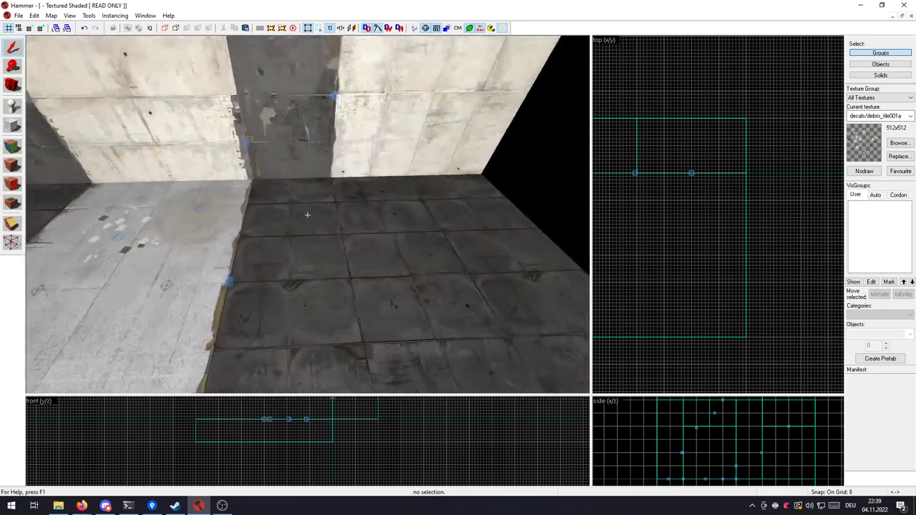
key(z)
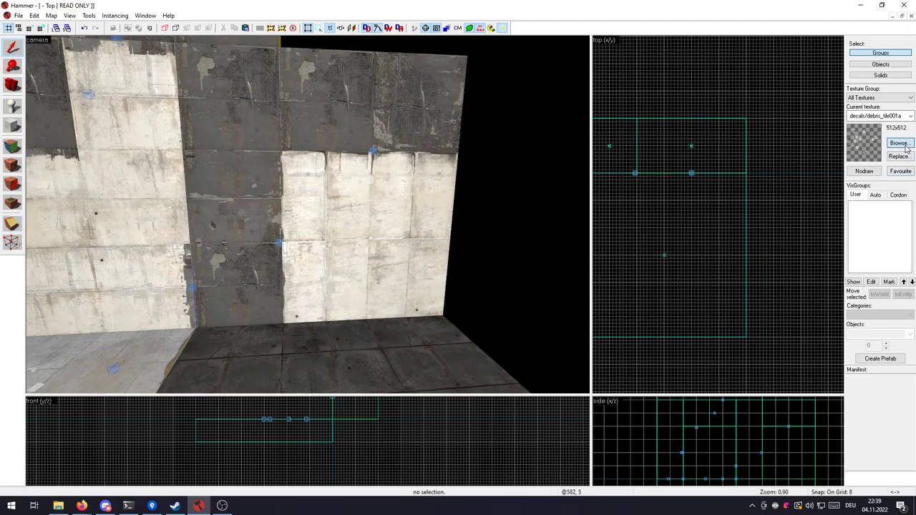
click(899, 144)
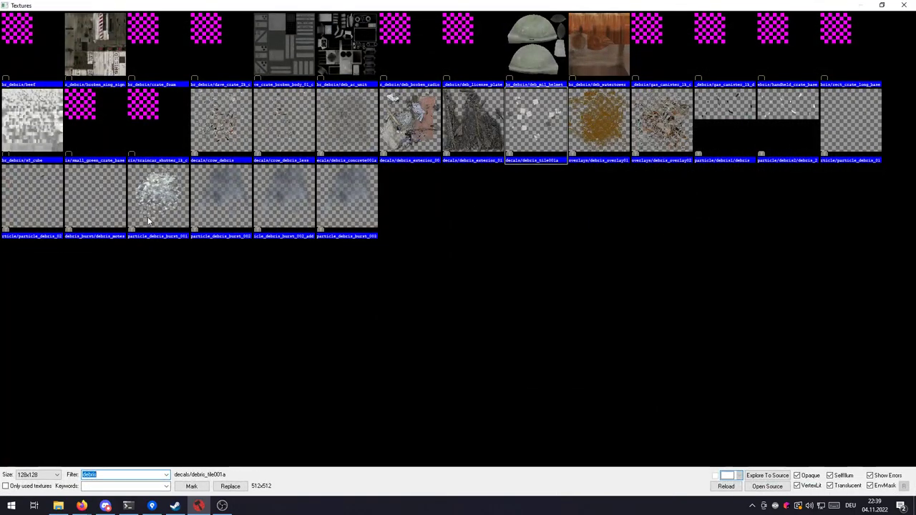
double_click(365, 117)
scroll(354, 148, up, 2)
key(z)
key(z)
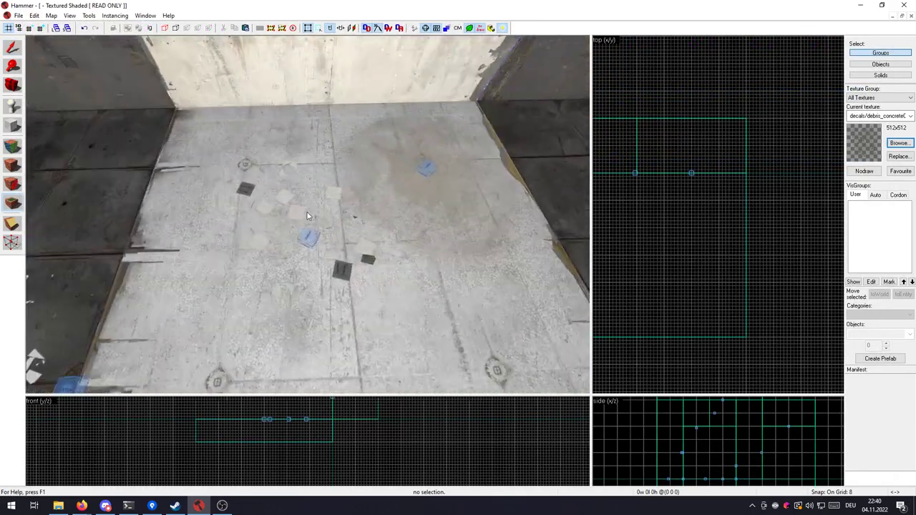
click(328, 177)
Move the concrete debris overlay away from the wall towards the brown floor border and rotate it.
key(shift+s)
key(z)
key(z)
drag(400, 80, 373, 180)
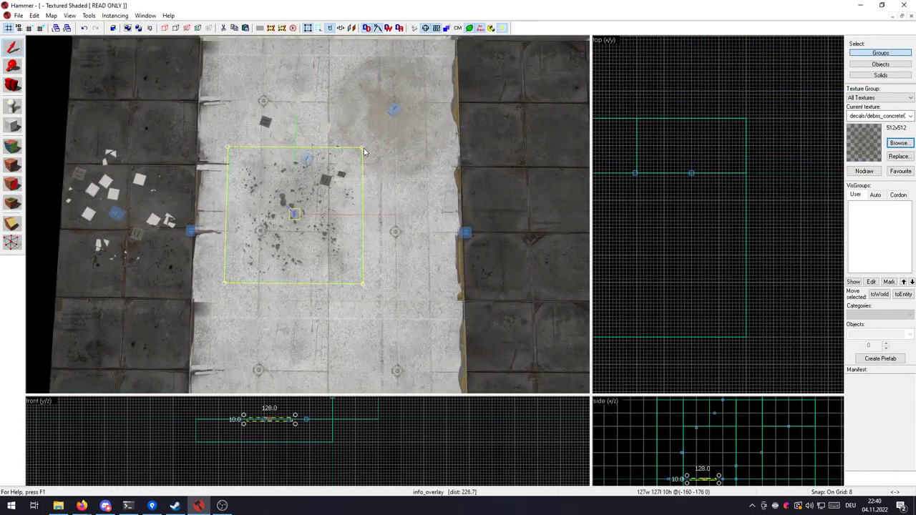
drag(363, 150, 304, 123)
drag(295, 211, 383, 290)
key(Escape)
Examine the concrete debris overlay on the light floor from a distance and up close.
key(z)
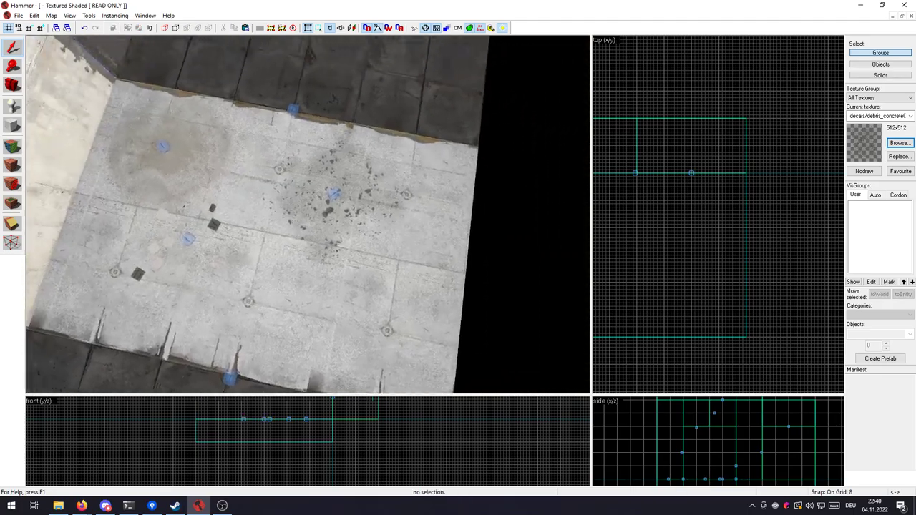
key(d)
key(s)
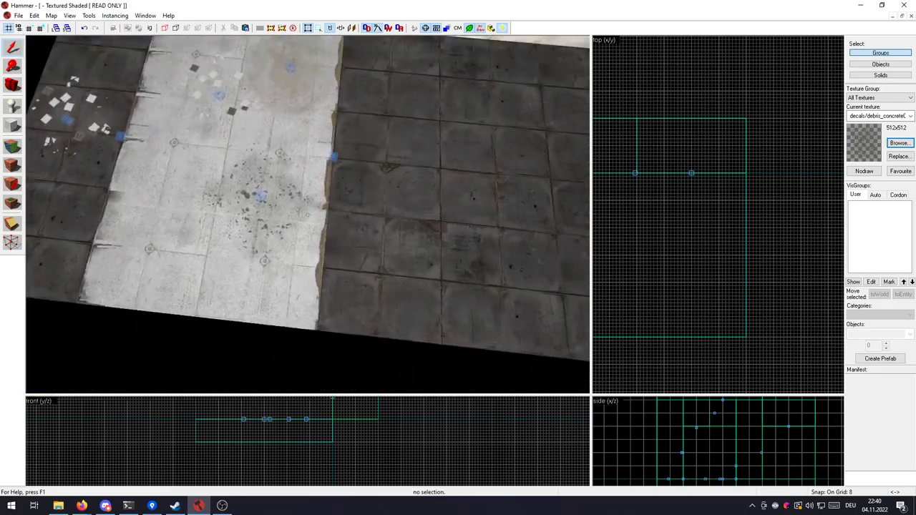
key(w)
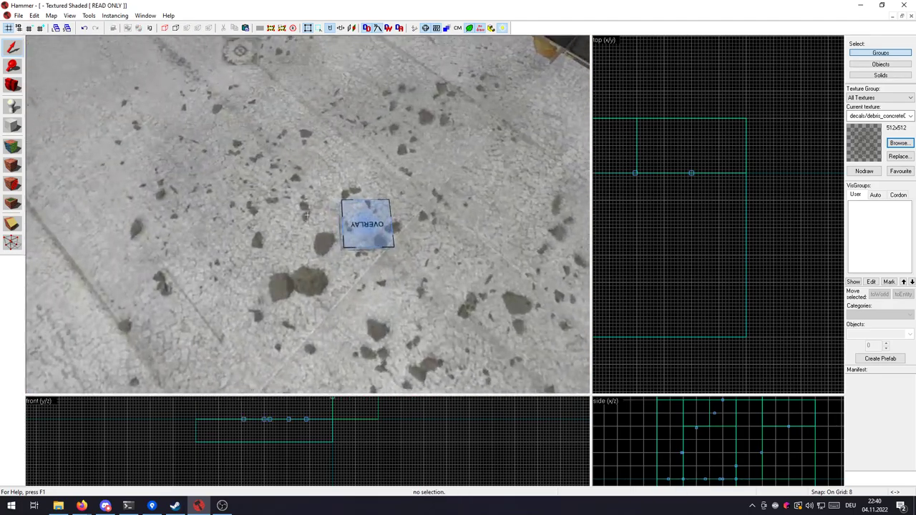
key(s)
key(w)
key(s)
key(w)
key(z)
Filter the texture browser by "stain" and close it without choosing a texture.
key(shift+o)
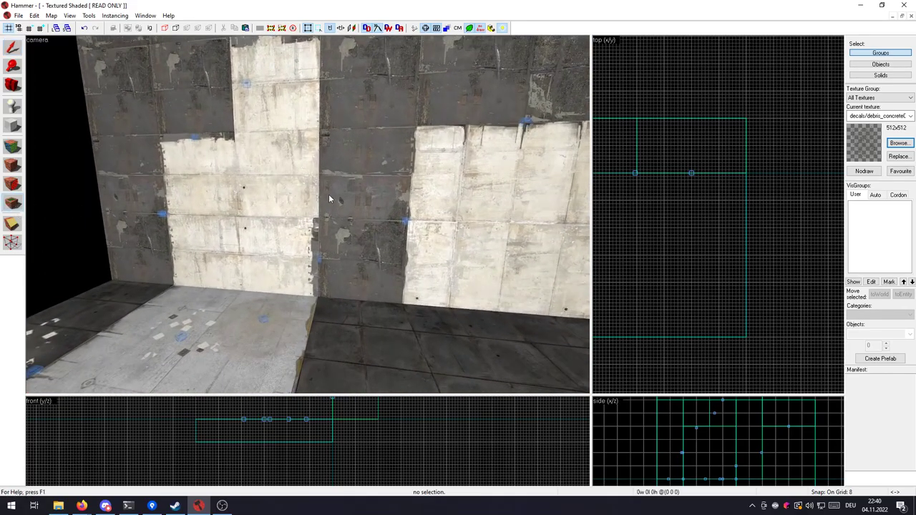
click(898, 143)
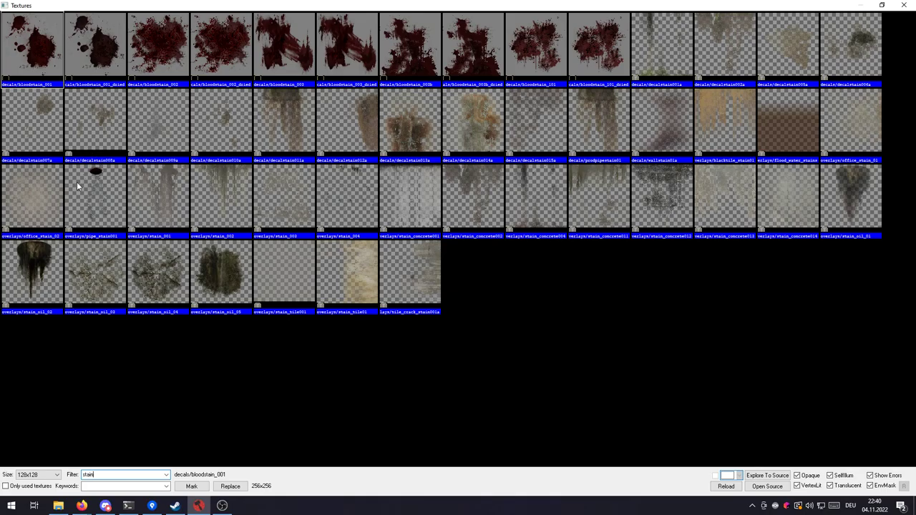
click(905, 4)
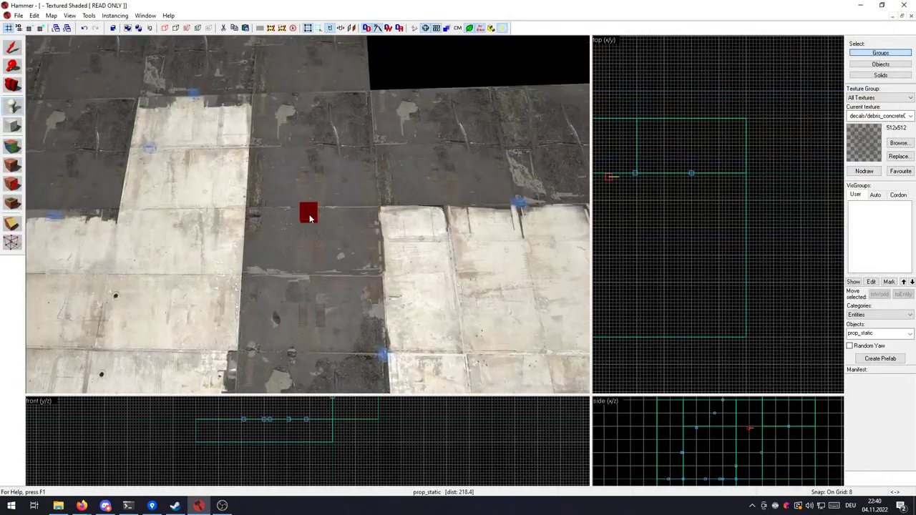
Place a prop_static on the dark column and assign it the props_bts/duct_90a.mdl model from the duct models.
key(alt+Return)
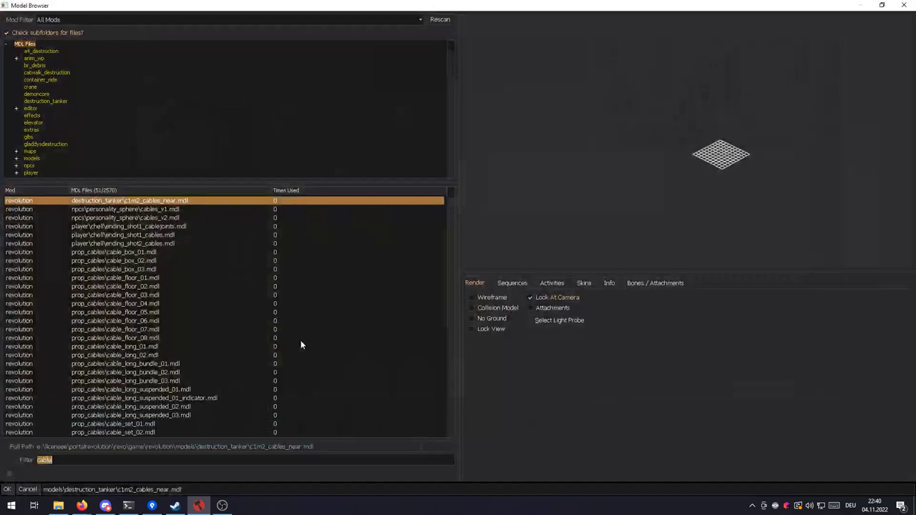
text(duct)
click(168, 320)
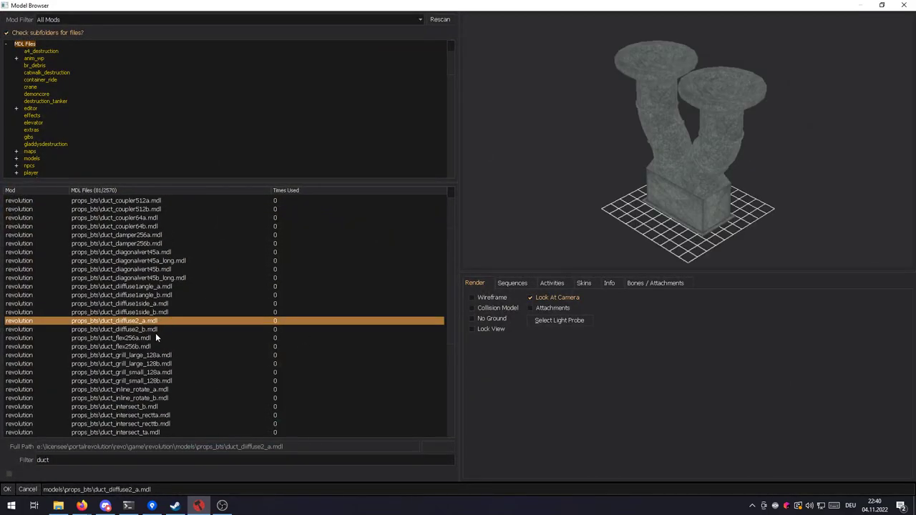
click(156, 336)
click(154, 363)
scroll(153, 351, up, 4)
scroll(146, 322, up, 1)
click(142, 304)
scroll(140, 286, up, 3)
click(137, 286)
click(133, 322)
click(130, 330)
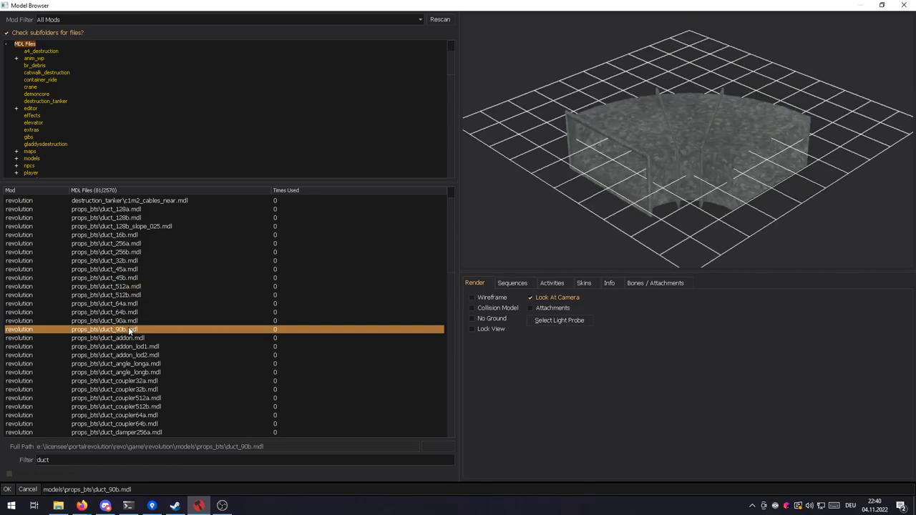
double_click(131, 322)
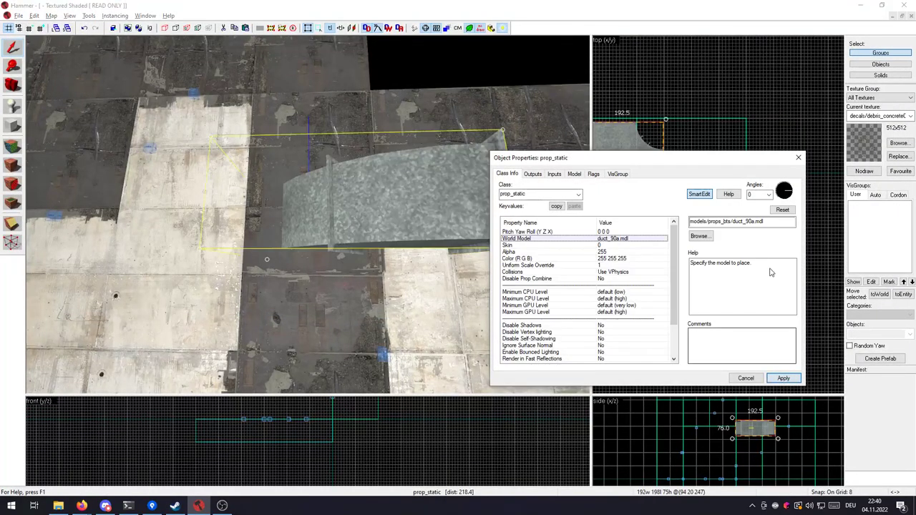
click(784, 378)
Move the duct bend up to the upper part of the wall and set it against the wall surface.
drag(390, 229, 405, 127)
key(z)
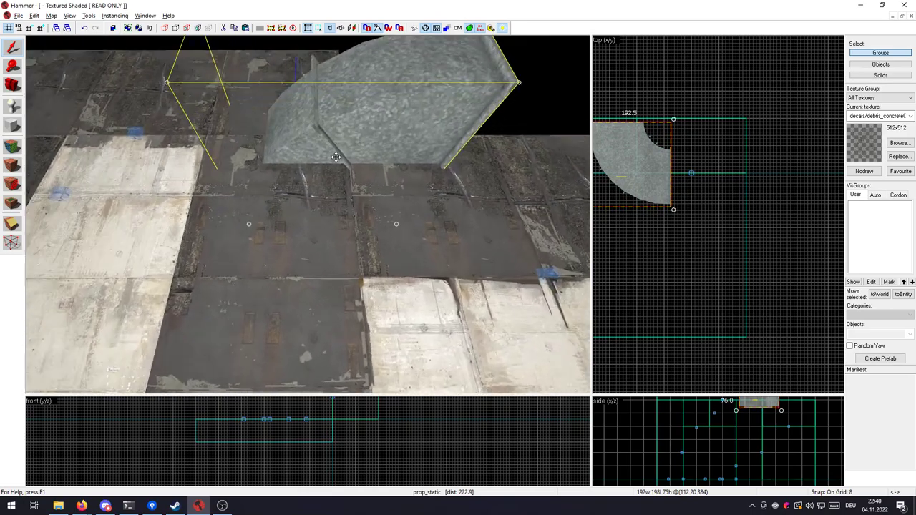
scroll(727, 212, up, 4)
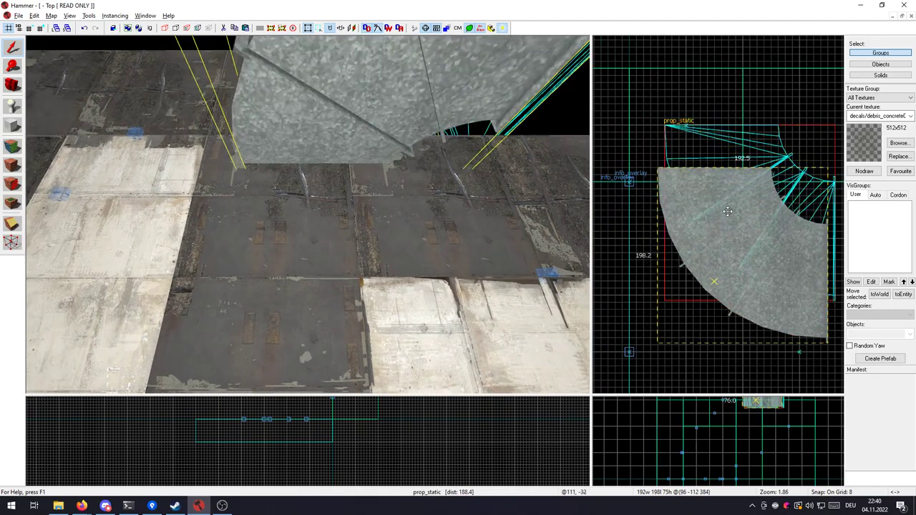
drag(728, 212, 698, 227)
key(Escape)
key(s)
key(d)
Rotate the duct bend a quarter turn so one opening faces the wall, then align and lower it over the dark column.
click(288, 148)
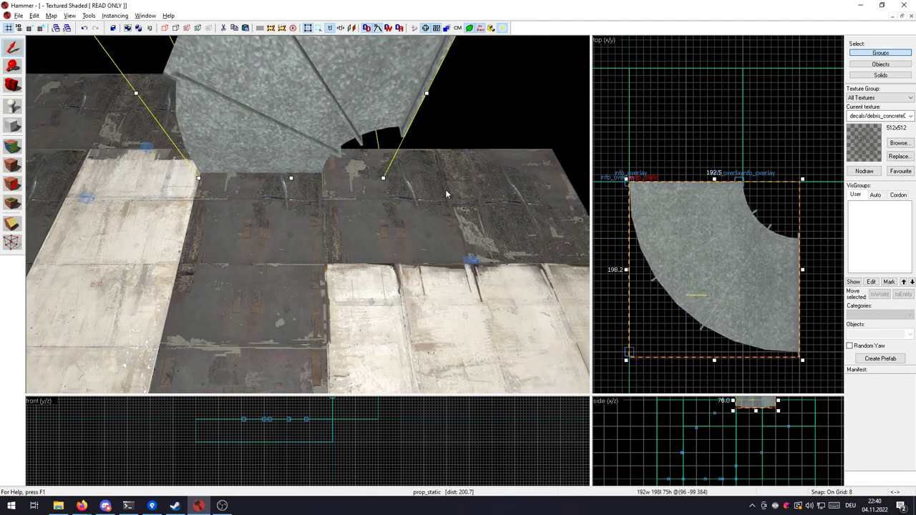
drag(801, 180, 624, 231)
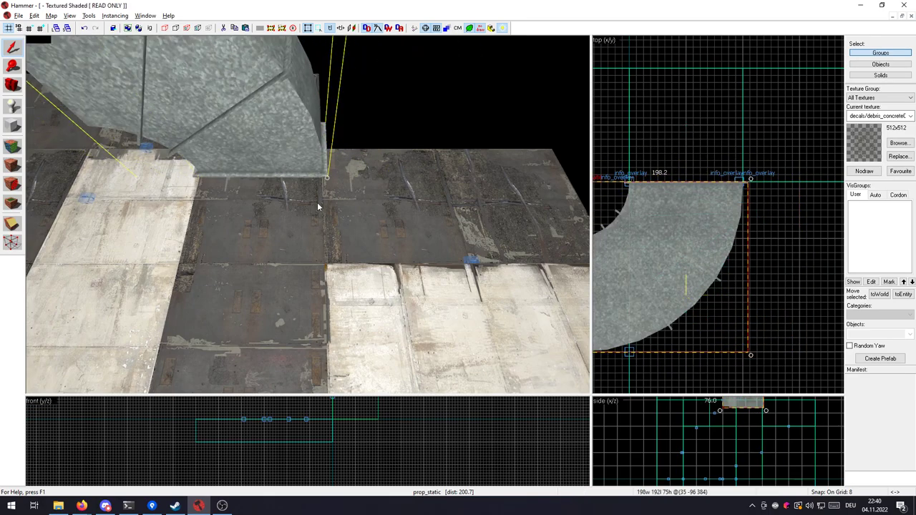
scroll(733, 428, up, 5)
scroll(378, 302, up, 3)
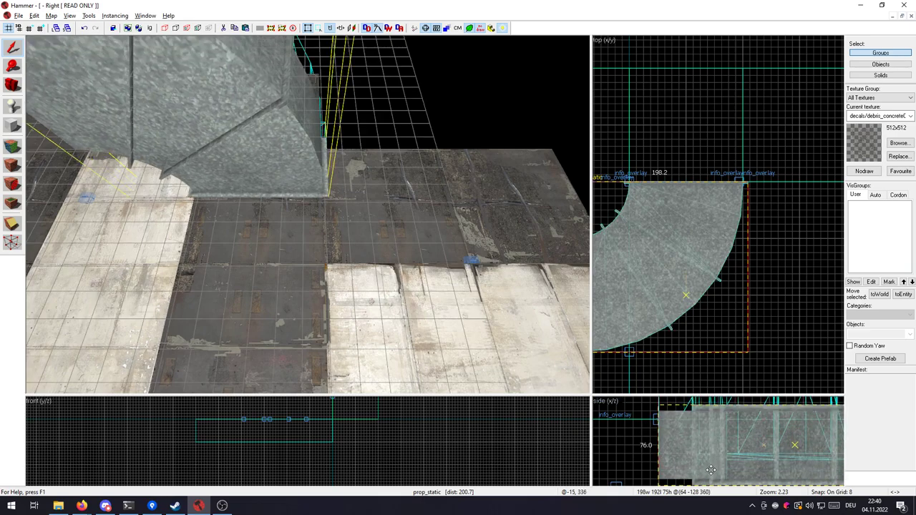
key(Escape)
Choose the overlays/stain_oil_01 texture and place it as an overlay on the dark column below the duct.
key(w)
key(a)
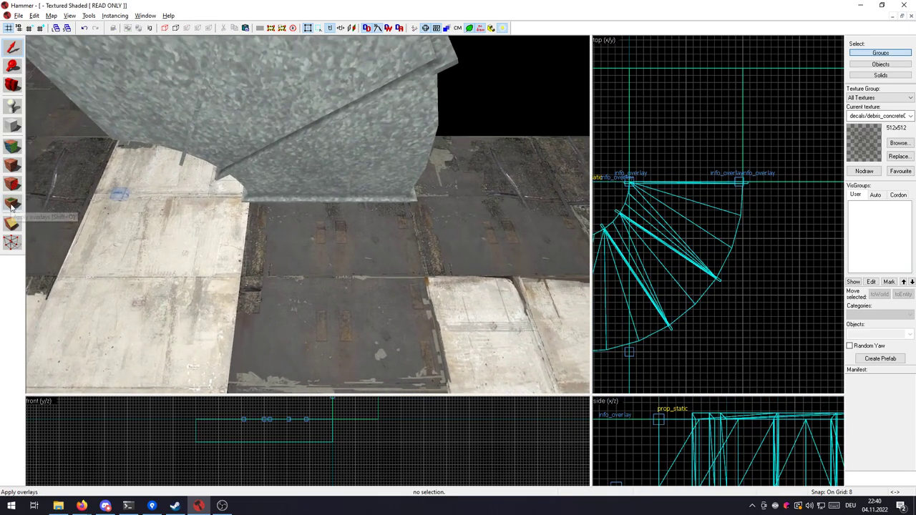
click(11, 205)
key(z)
key(s)
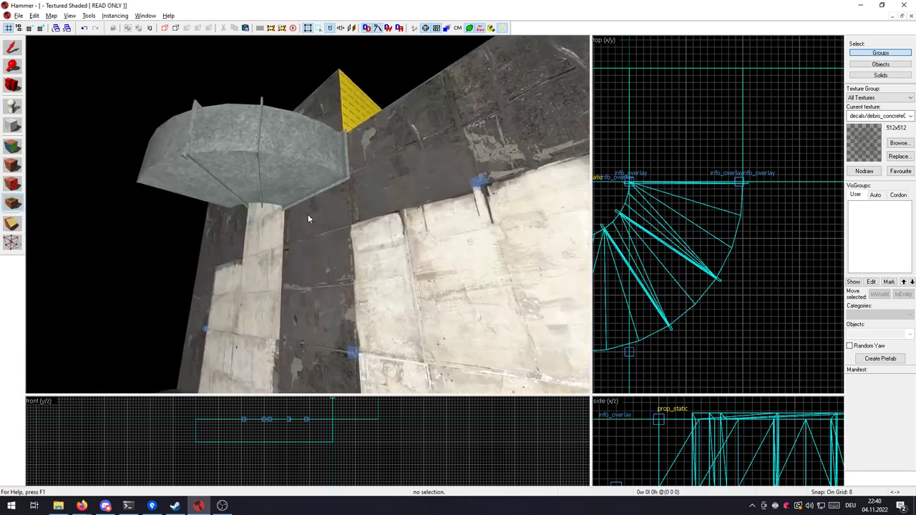
key(w)
key(z)
click(899, 143)
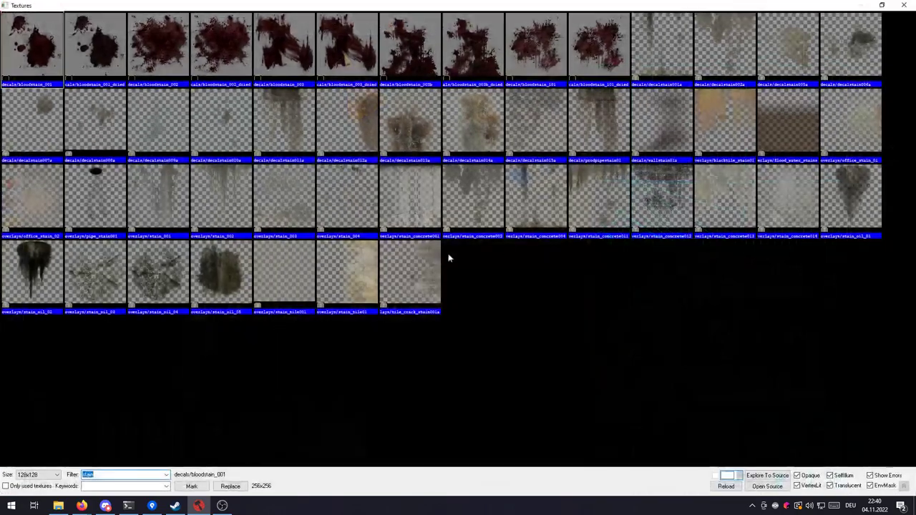
double_click(841, 195)
click(329, 241)
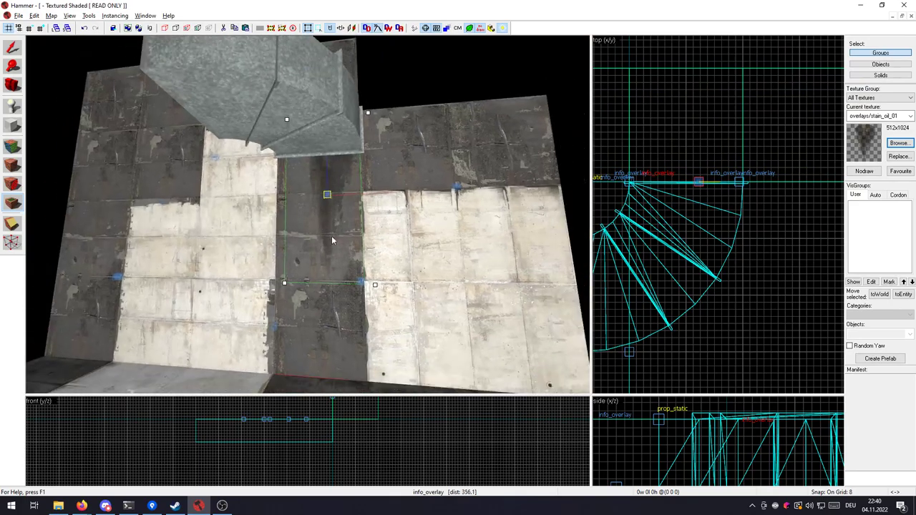
Move the oil stain overlay sideways along the dark column, beneath the duct edge next to the original light wall.
key(w)
key(a)
key(shift+s)
drag(371, 219, 360, 217)
mouse_move(414, 297)
mouse_down()
mouse_move(392, 237)
mouse_move(353, 190)
mouse_move(339, 202)
mouse_move(402, 289)
mouse_up()
drag(370, 224, 351, 212)
key(Escape)
Choose the overlays/pipe_stain001 texture and place it as an overlay on the dark column beneath the duct.
key(d)
key(d)
key(w)
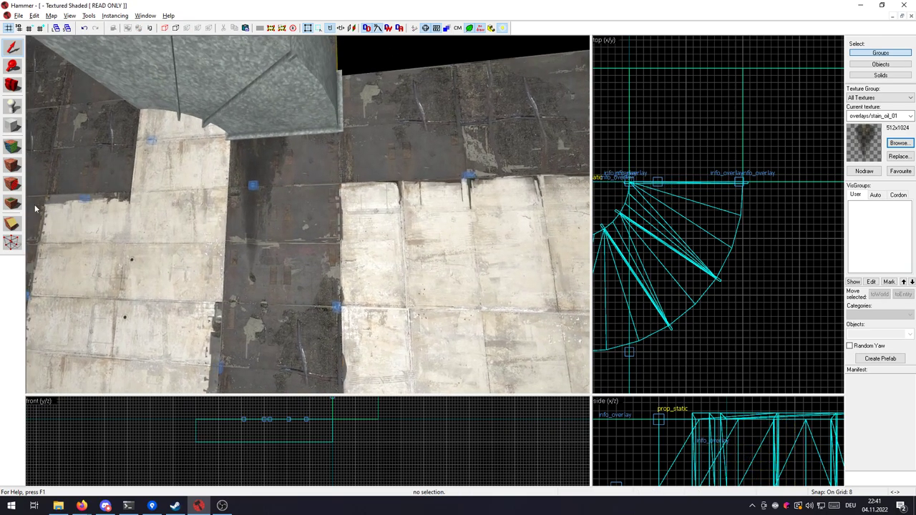
click(899, 144)
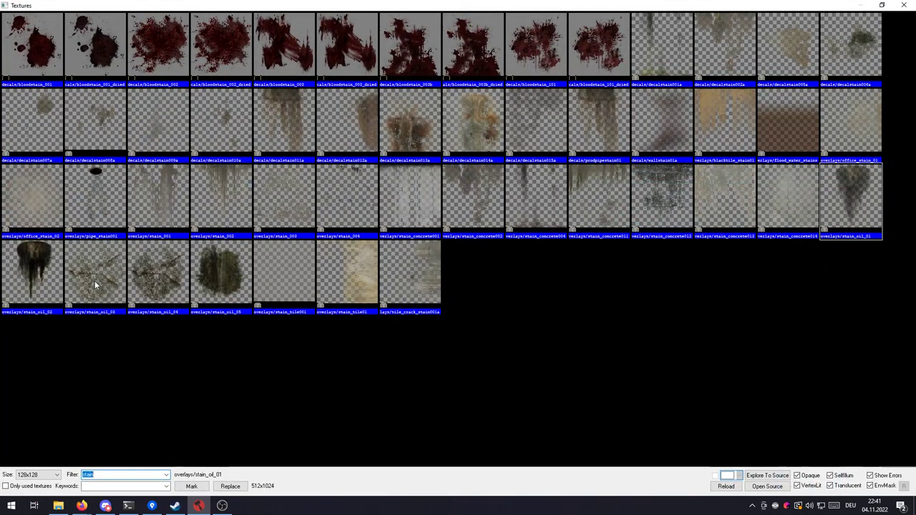
double_click(95, 222)
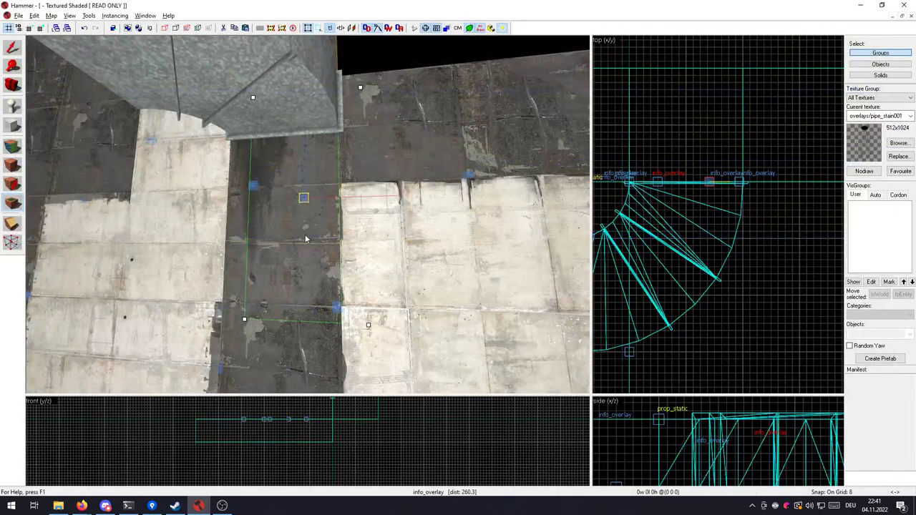
click(316, 212)
Shrink the pipe stain overlay and shift it towards the dark column's edge beside the newer light wall panel.
key(w)
key(a)
drag(328, 215, 353, 248)
drag(423, 371, 356, 206)
key(Escape)
key(z)
key(w)
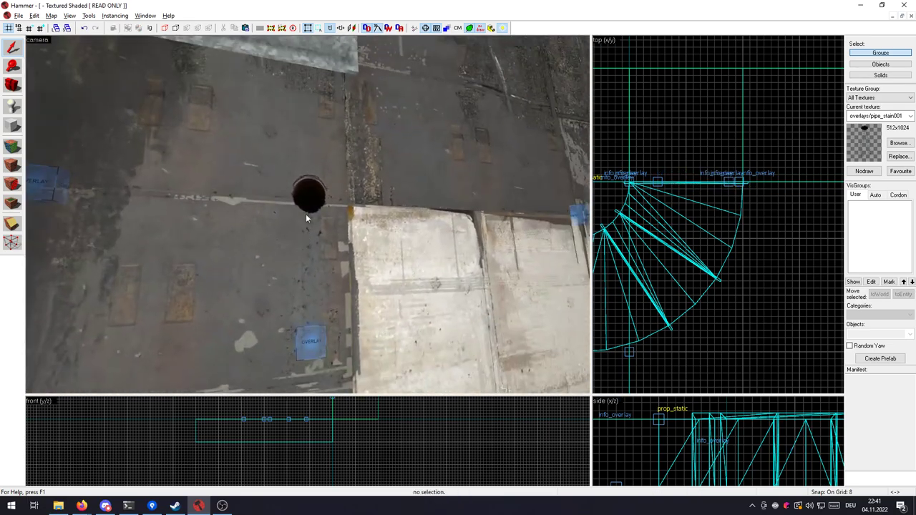
Delete the pipe stain overlay from the dark column.
key(z)
key(z)
key(s)
key(w)
key(s)
key(z)
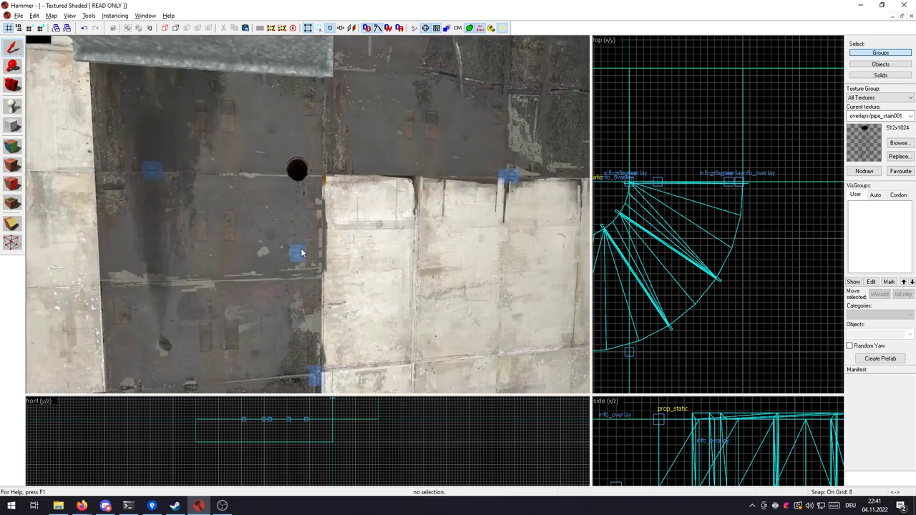
click(300, 250)
key(s)
key(Delete)
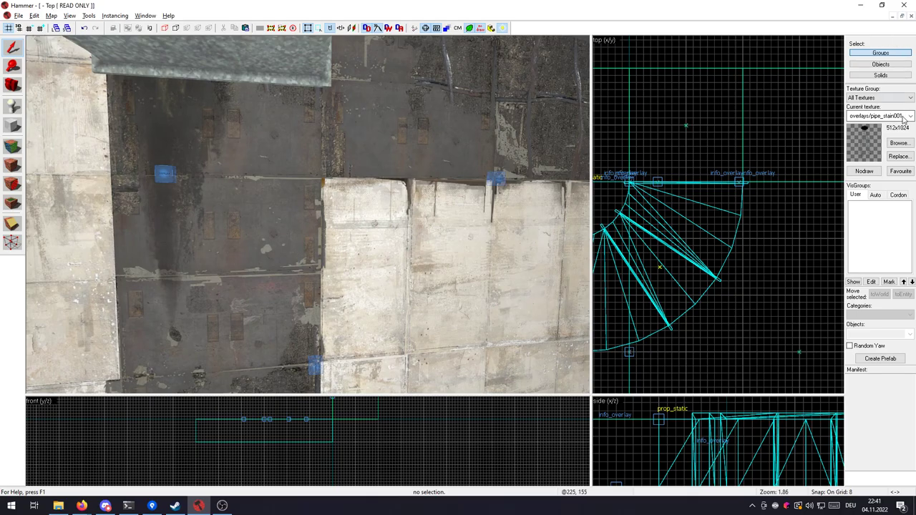
Choose decals/wallstain01a, place it as an overlay beside the oil stain, and move it towards the column's edge at the newer light wall.
click(899, 143)
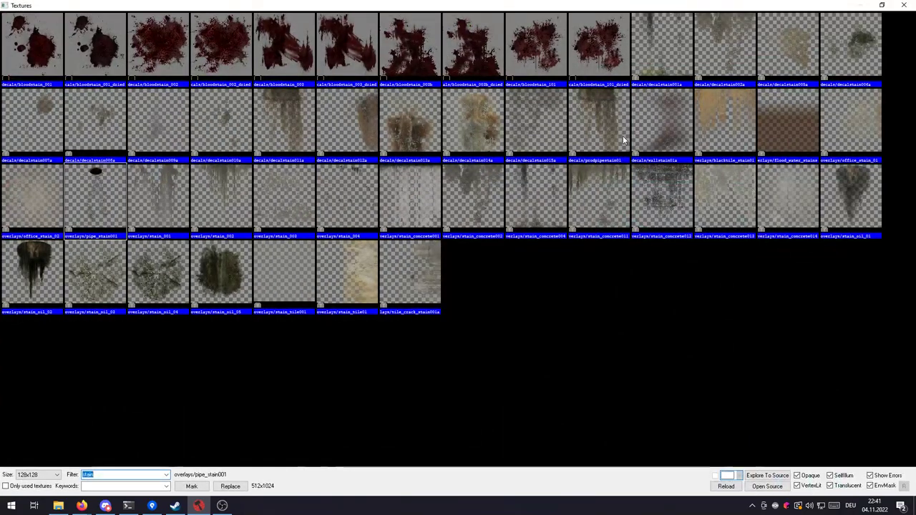
double_click(655, 122)
click(236, 179)
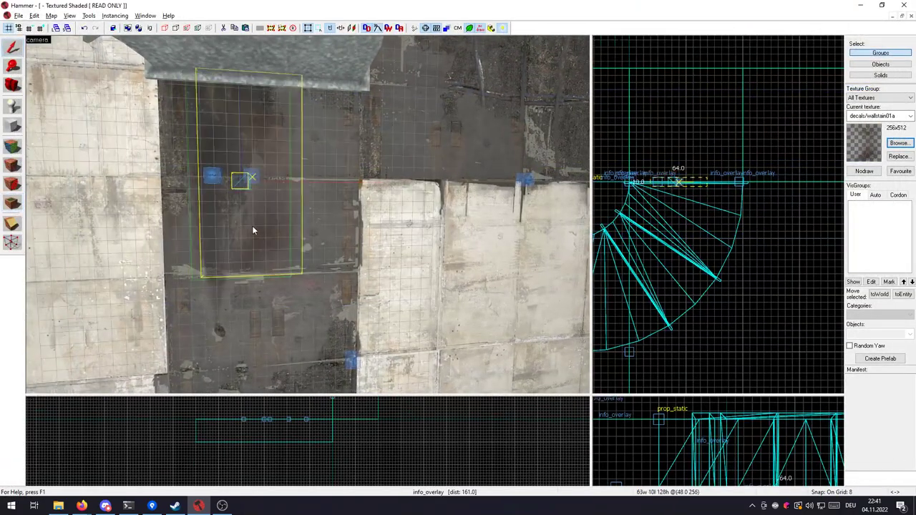
drag(259, 230, 350, 189)
drag(383, 236, 348, 163)
key(Escape)
key(Escape)
Examine the stains under the duct bend both close up and from farther away.
scroll(389, 164, down, 5)
scroll(297, 179, up, 2)
click(318, 165)
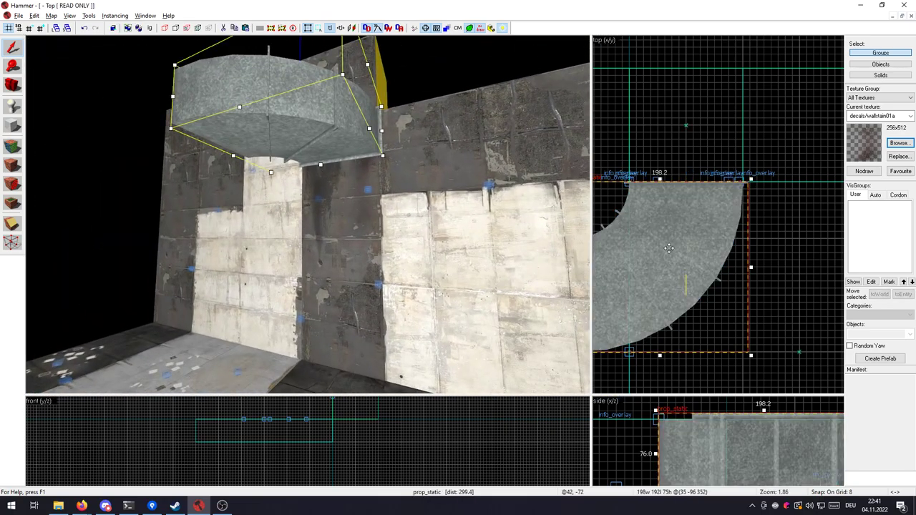
key(Escape)
scroll(355, 184, up, 2)
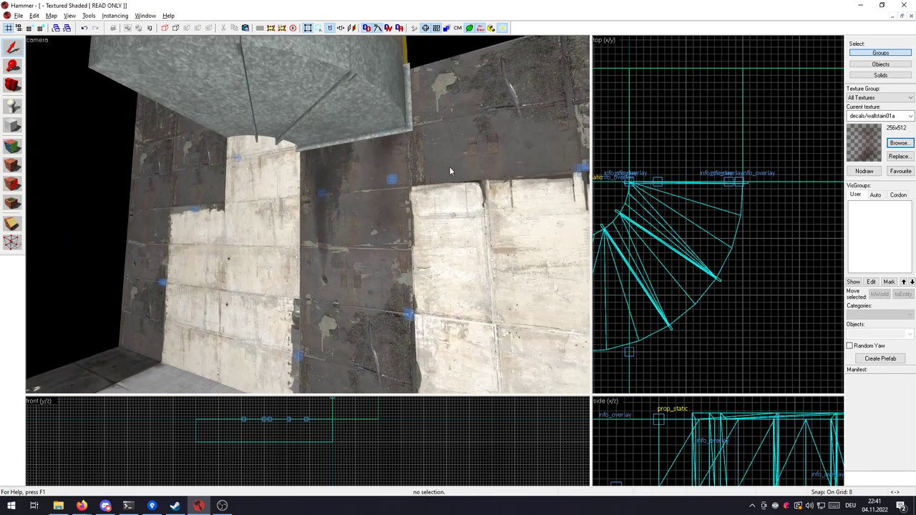
scroll(387, 185, up, 3)
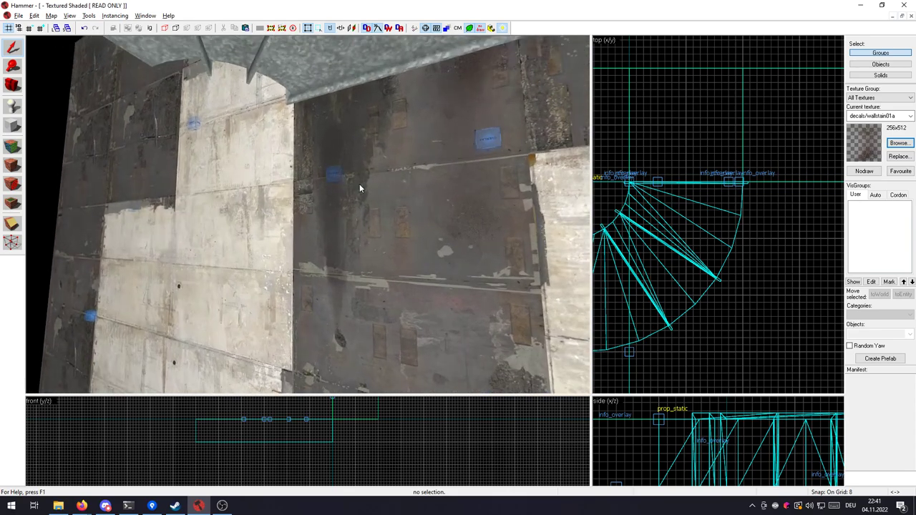
key(z)
key(s)
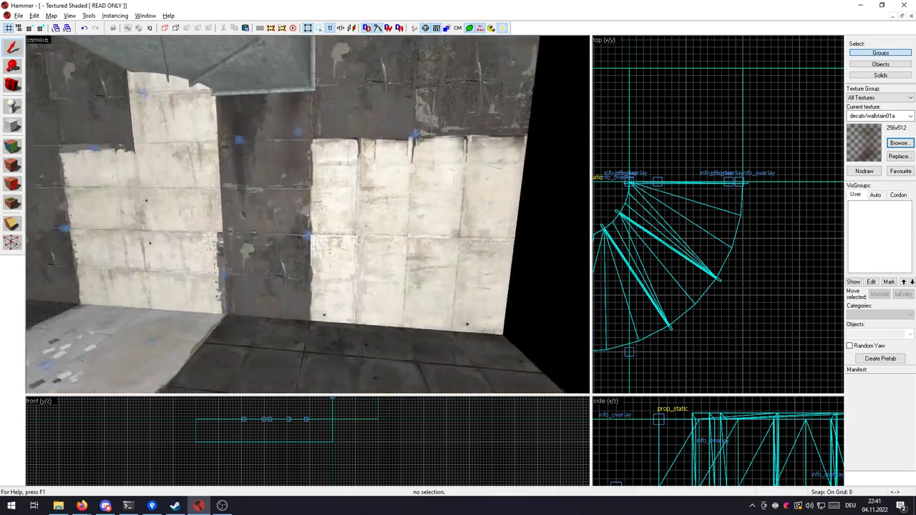
Set the current texture to tools/toolsnodraw.
key(s)
key(z)
click(863, 171)
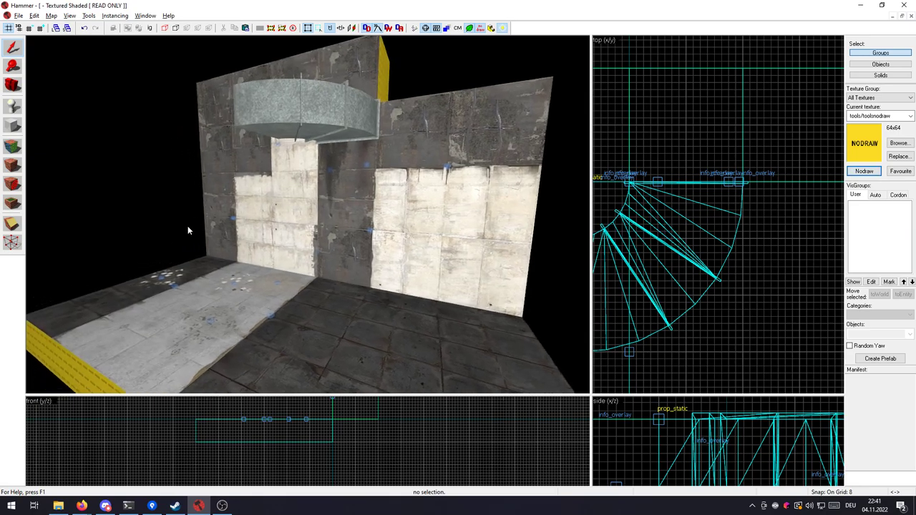
Examine the overlays along the wall and floor borders, the floor debris and the stained column from several viewpoints.
key(z)
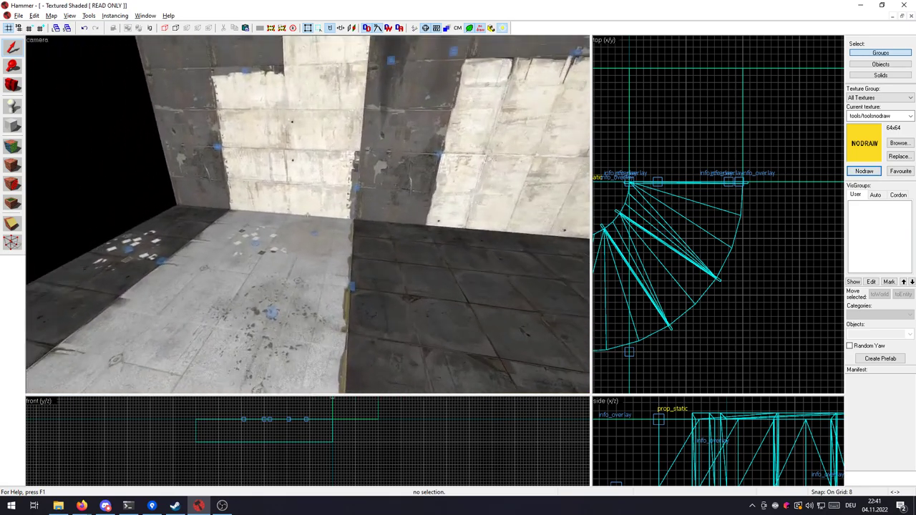
key(z)
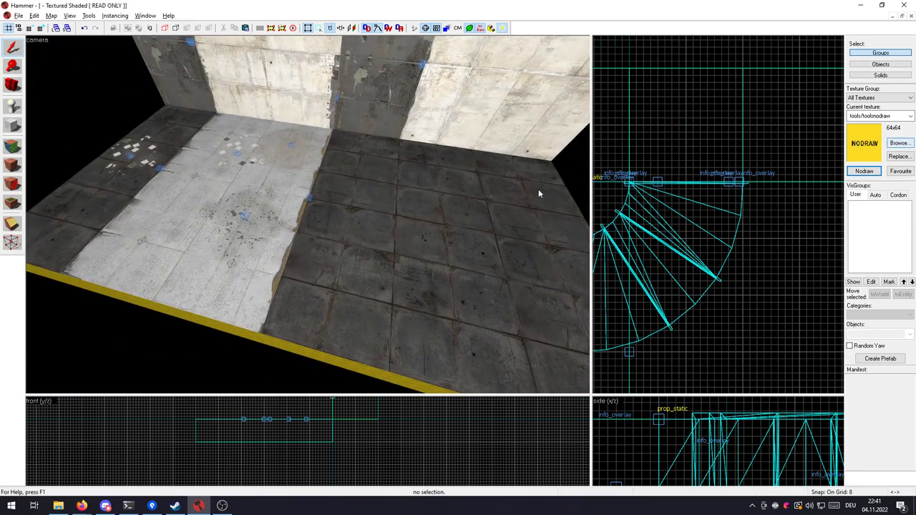
key(z)
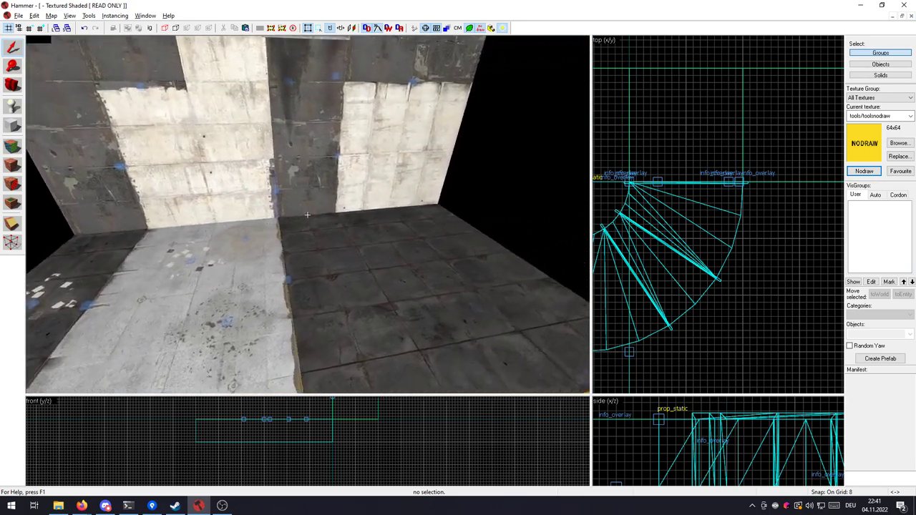
key(z)
key(z)
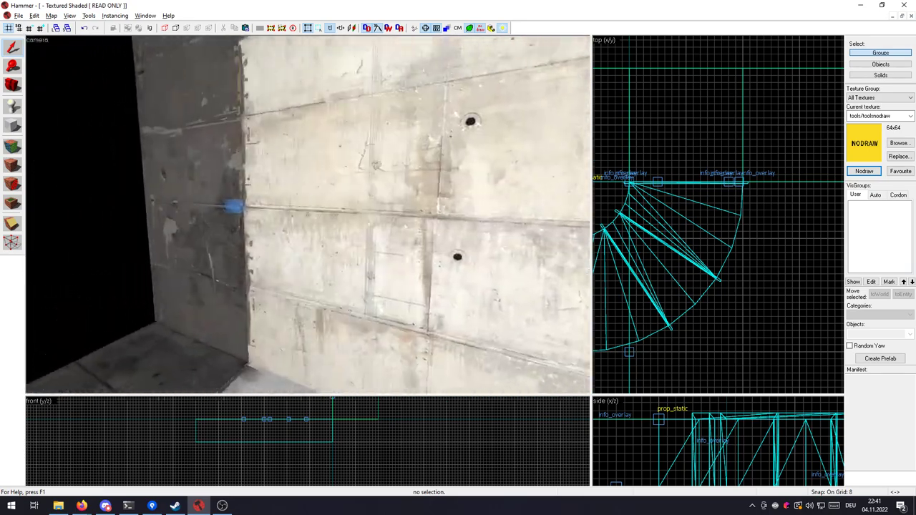
key(w)
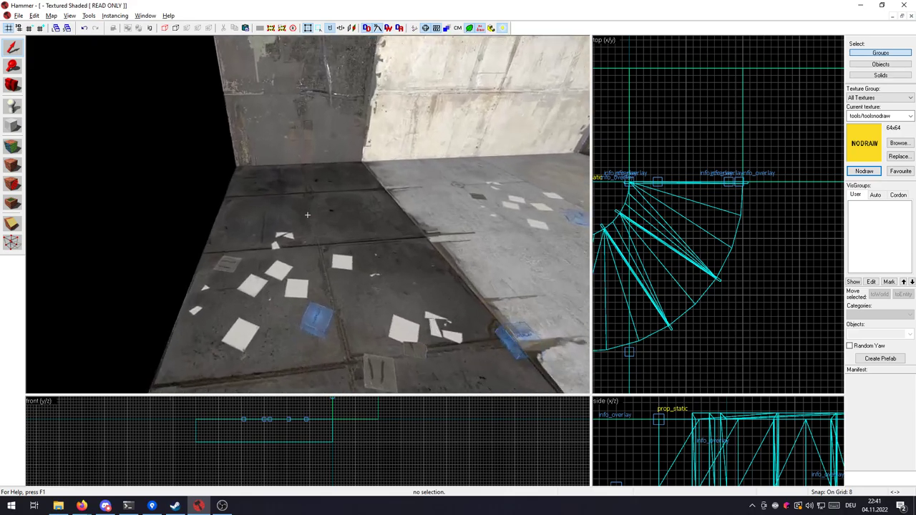
key(z)
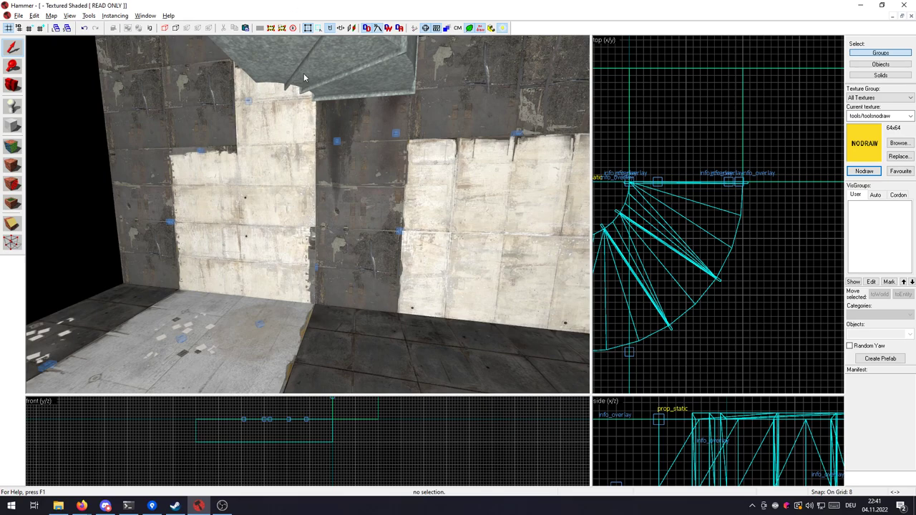
key(z)
key(w)
key(z)
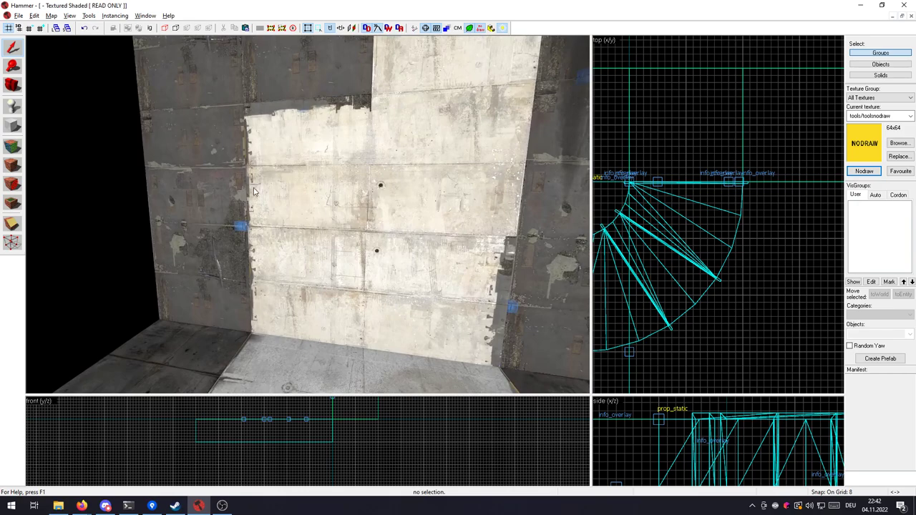
key(s)
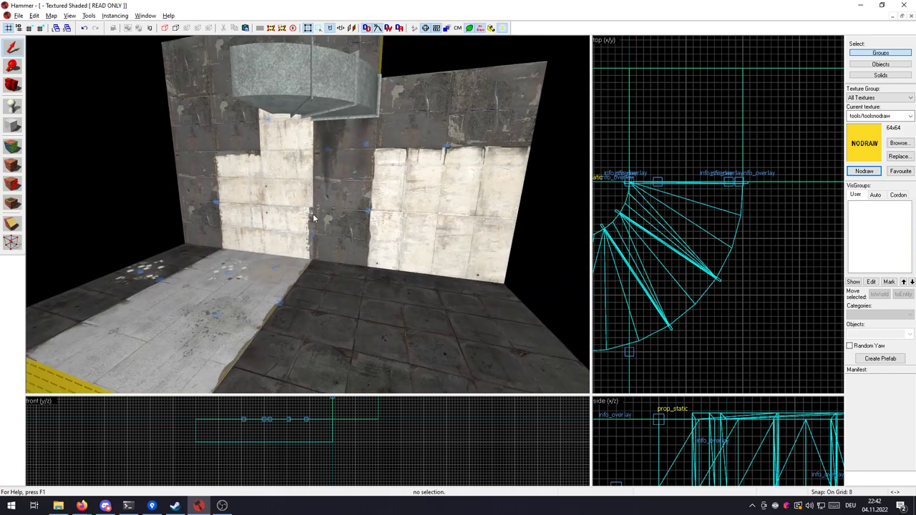
Toggle the visibility of the automatic Point Entities group to compare the scene with and without its overlays and duct.
scroll(719, 220, down, 5)
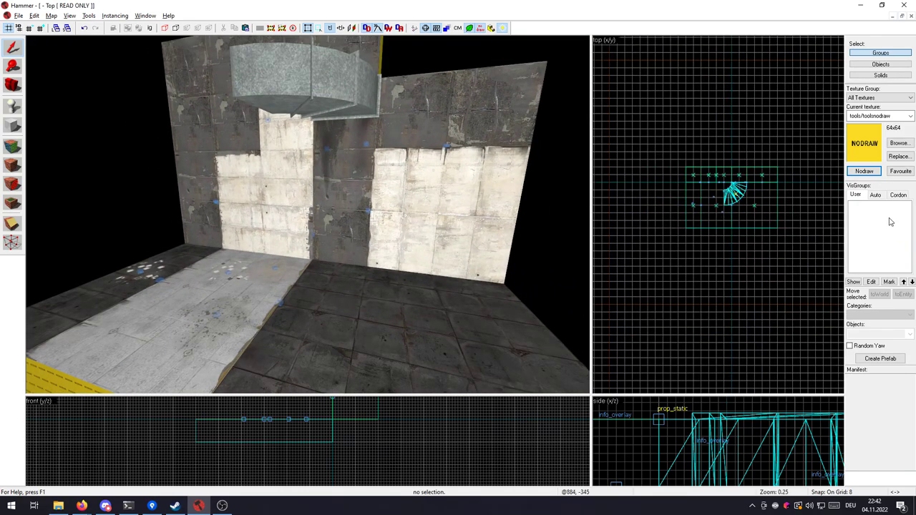
click(875, 195)
drag(872, 268, 877, 269)
click(874, 227)
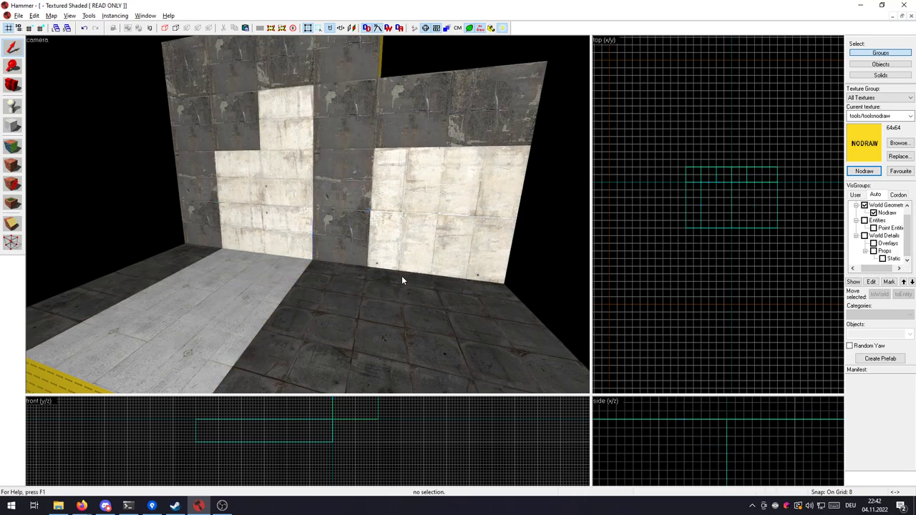
click(873, 227)
click(873, 227)
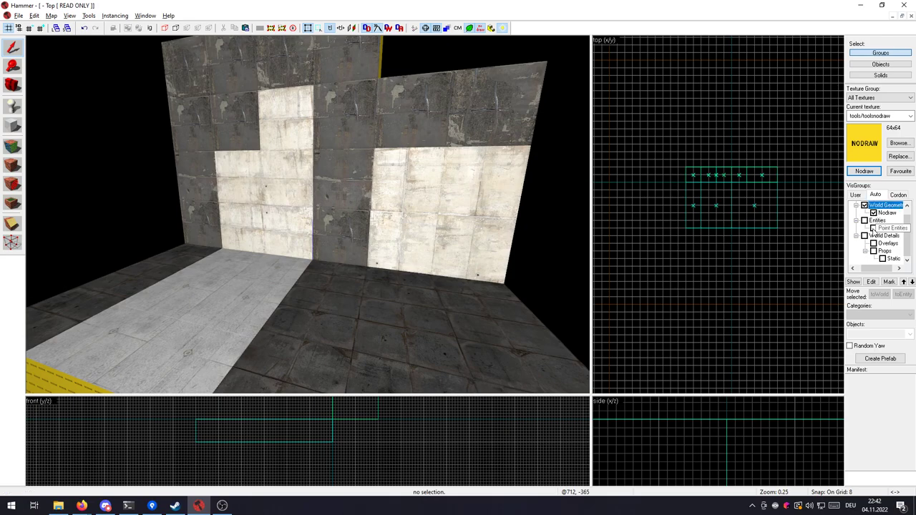
click(873, 228)
Delete the duct bend from the wall and toggle the Point Entities group off and on for another comparison.
click(318, 85)
key(Delete)
click(874, 229)
click(873, 229)
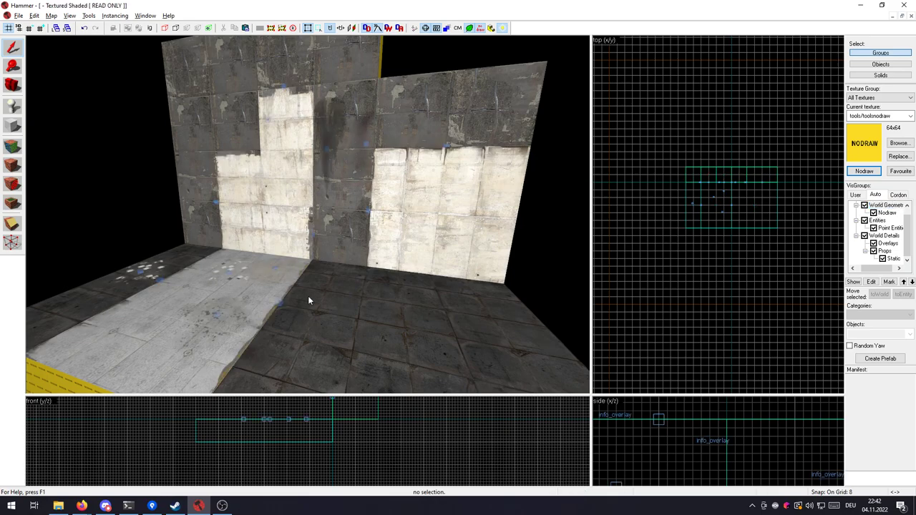